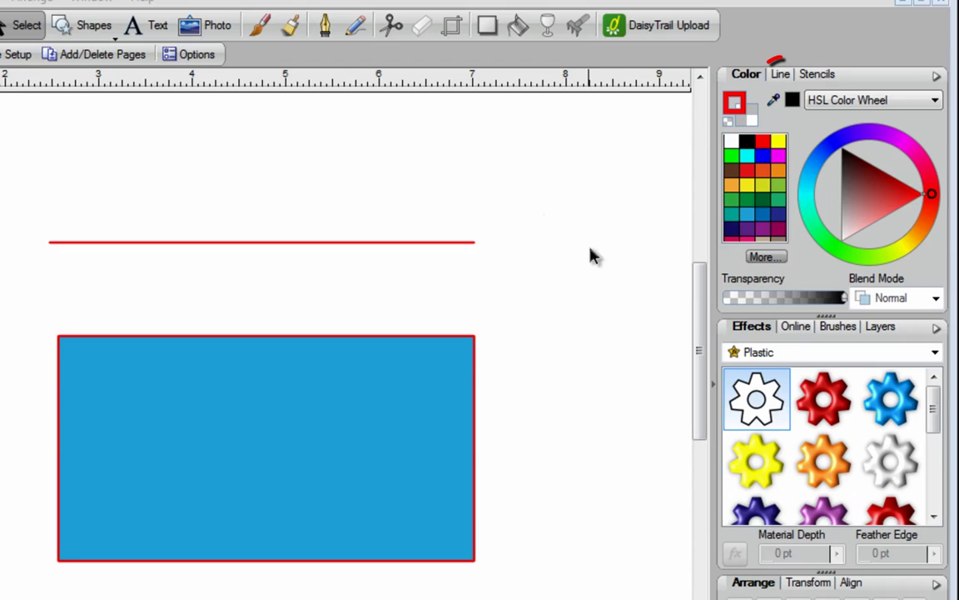
Switch the top-right panel from colour swatches to the Line settings.
{"action": "left_click", "coordinate": [781, 74]}
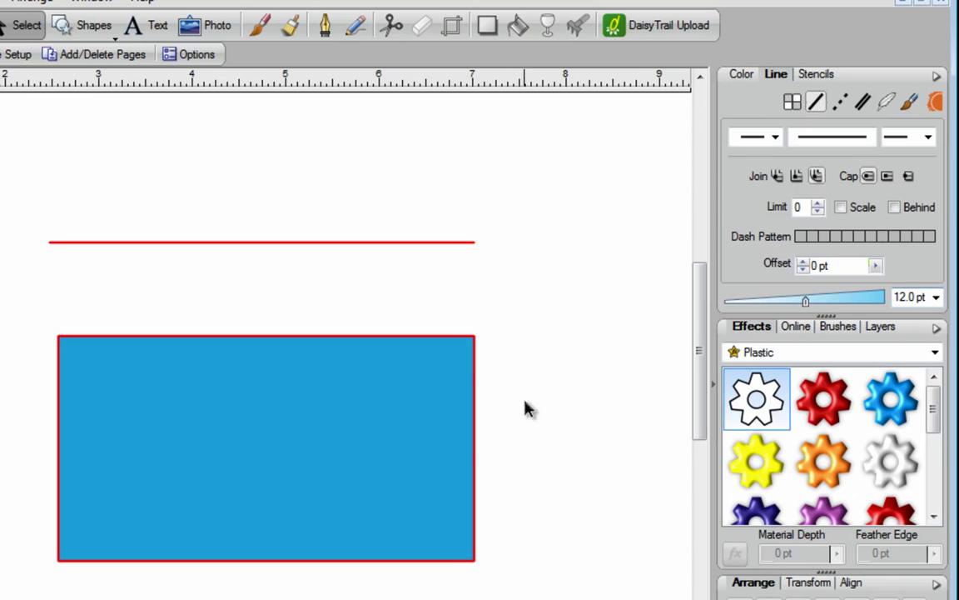
Widen the blue rectangle's red outline to 9.5 pt, briefly trying no outline before restoring the solid line.
{"action": "left_click", "coordinate": [419, 377]}
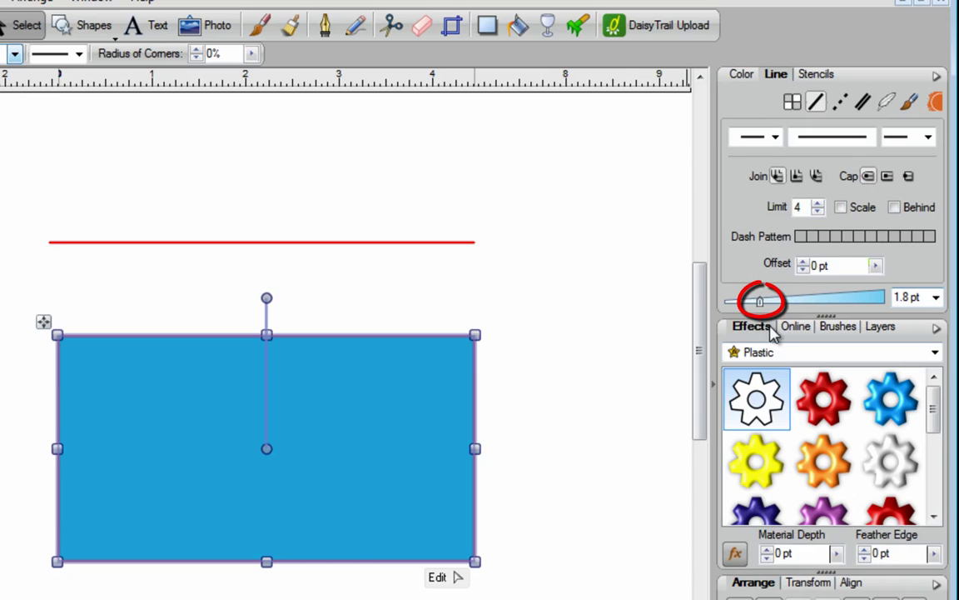
{"action": "left_click_drag", "start_coordinate": [760, 301], "coordinate": [798, 304]}
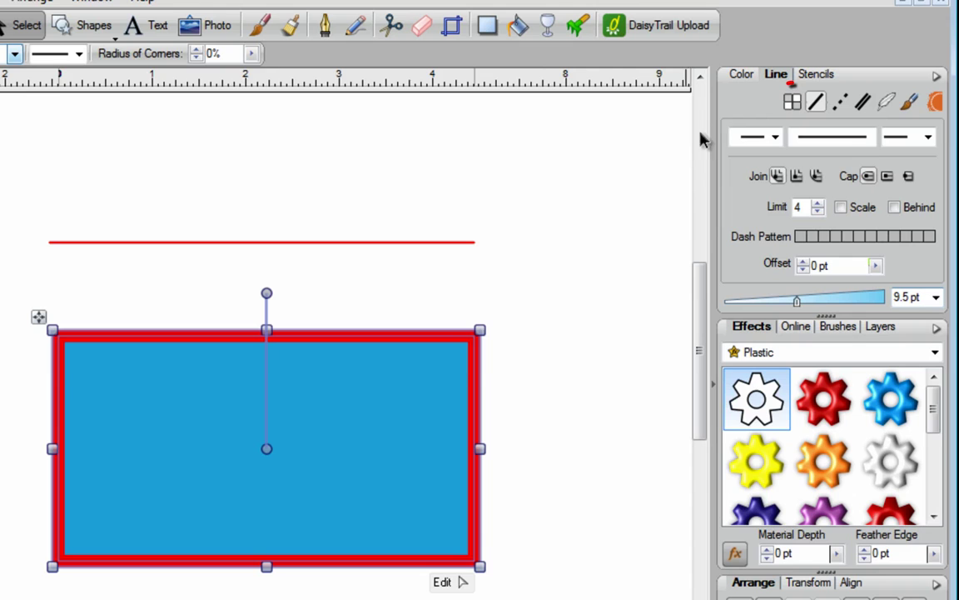
{"action": "left_click", "coordinate": [793, 103]}
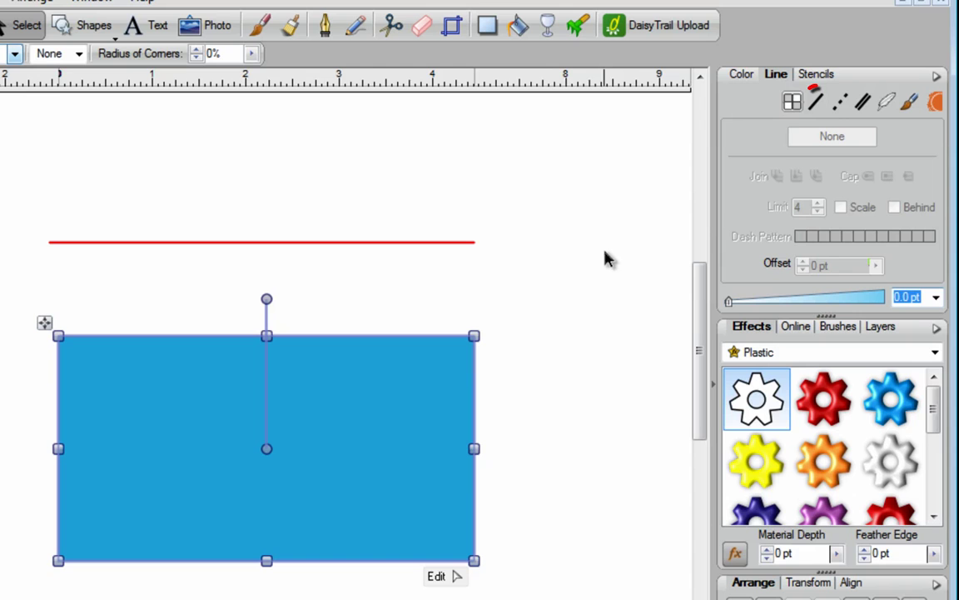
{"action": "left_click", "coordinate": [816, 103]}
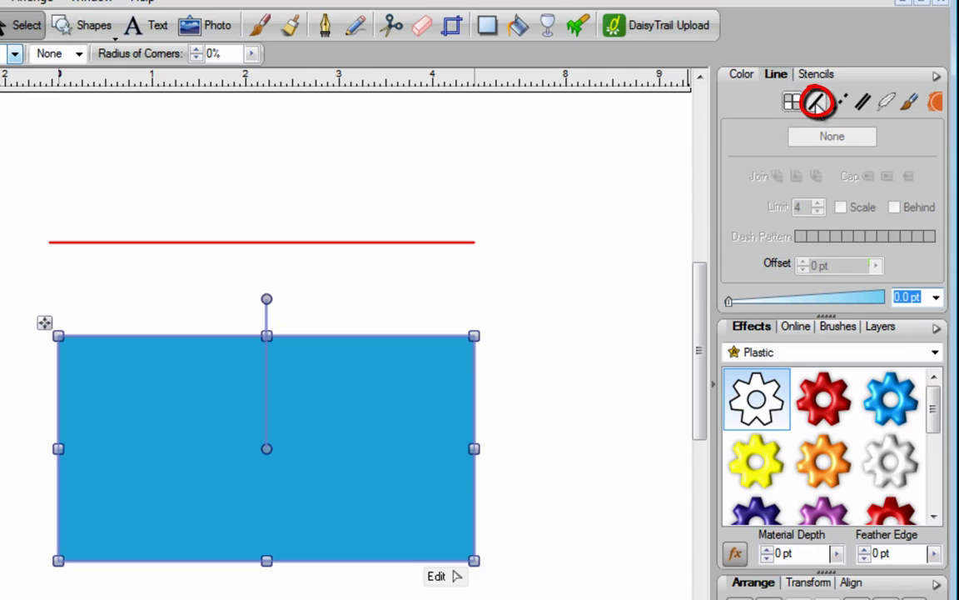
{"action": "left_click", "coordinate": [817, 103]}
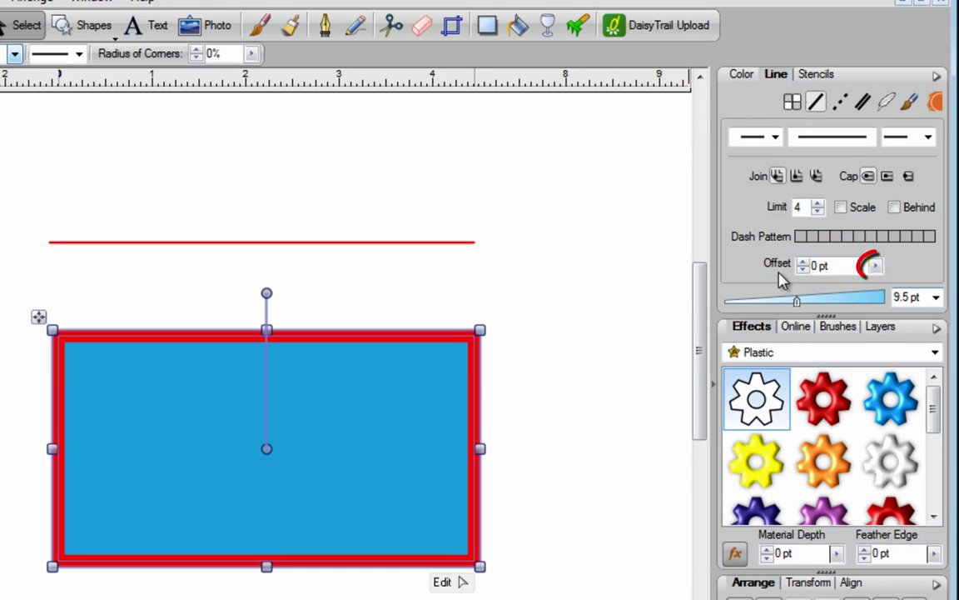
{"action": "left_click", "coordinate": [876, 268]}
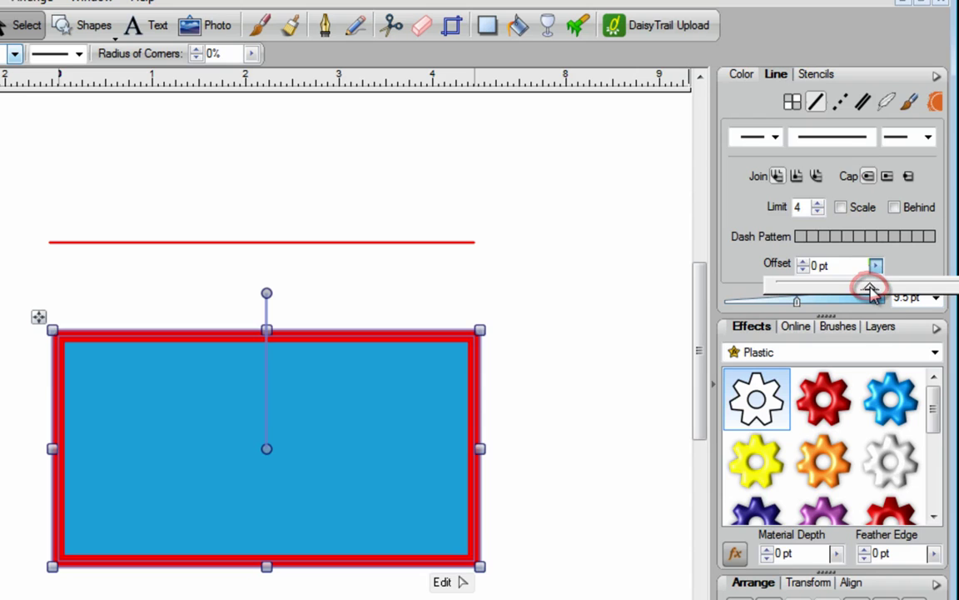
{"action": "left_click_drag", "start_coordinate": [871, 292], "coordinate": [916, 293]}
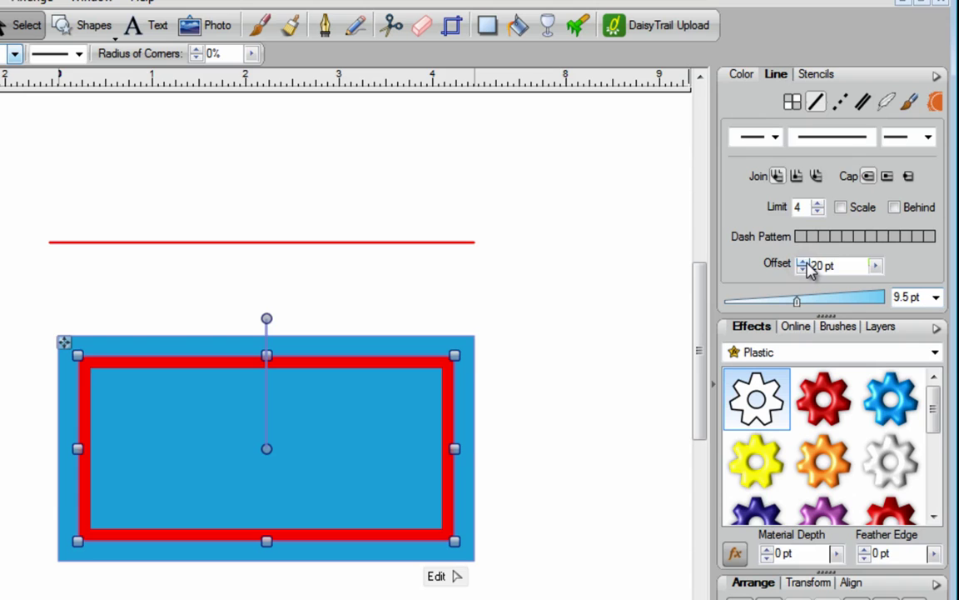
{"action": "left_click_drag", "start_coordinate": [805, 261], "coordinate": [805, 263]}
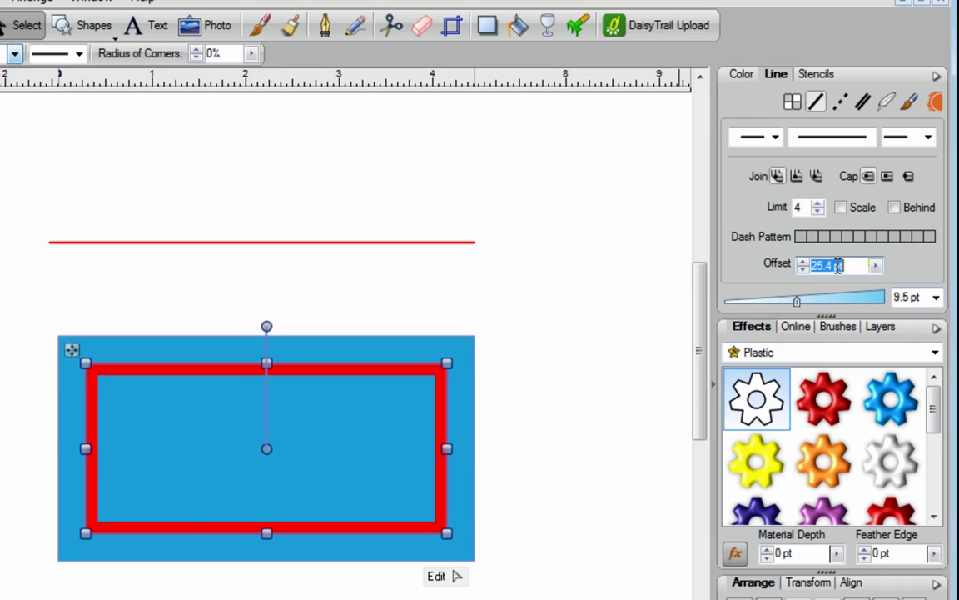
{"action": "type", "text": "0"}
{"action": "key", "text": "Return"}
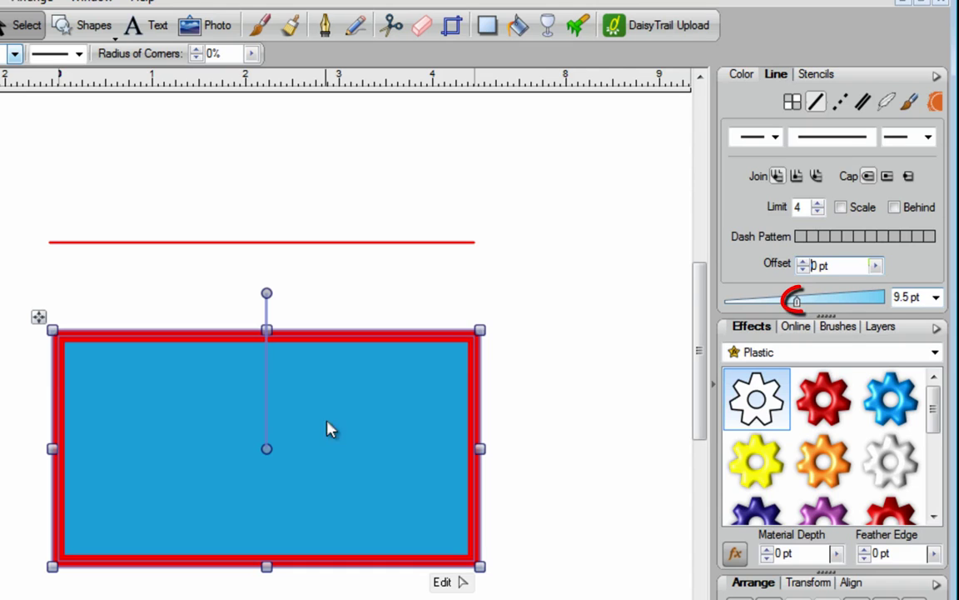
Widen the rectangle's outline to 16.5 pt, previewing the Behind option before unticking it.
{"action": "left_click_drag", "start_coordinate": [796, 300], "coordinate": [820, 302]}
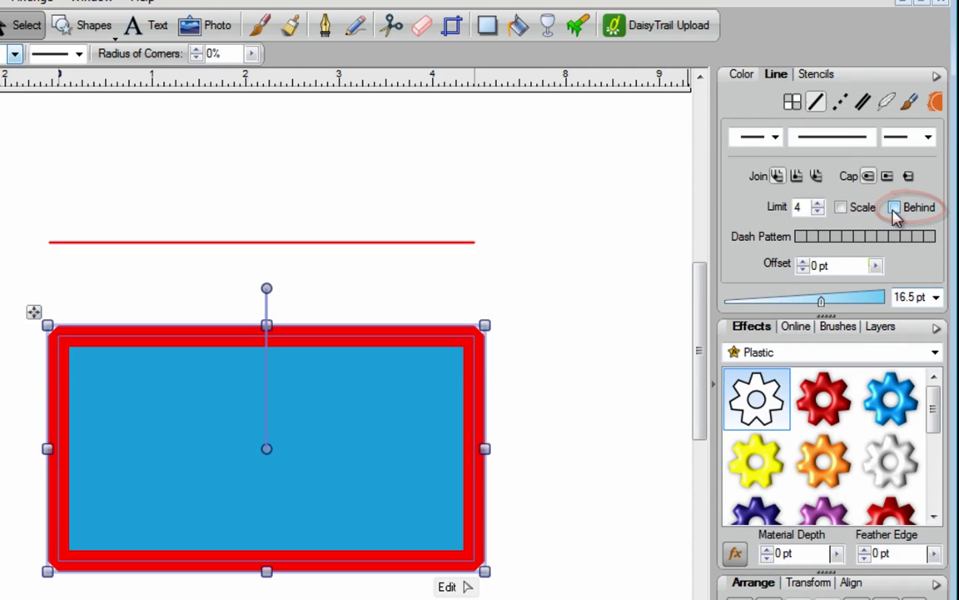
{"action": "left_click", "coordinate": [894, 208]}
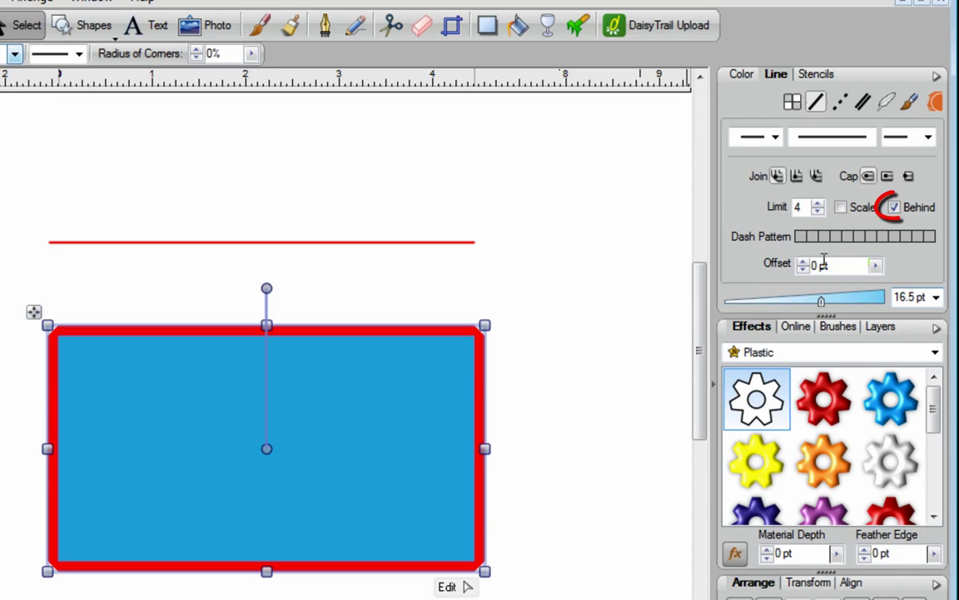
{"action": "left_click", "coordinate": [894, 207]}
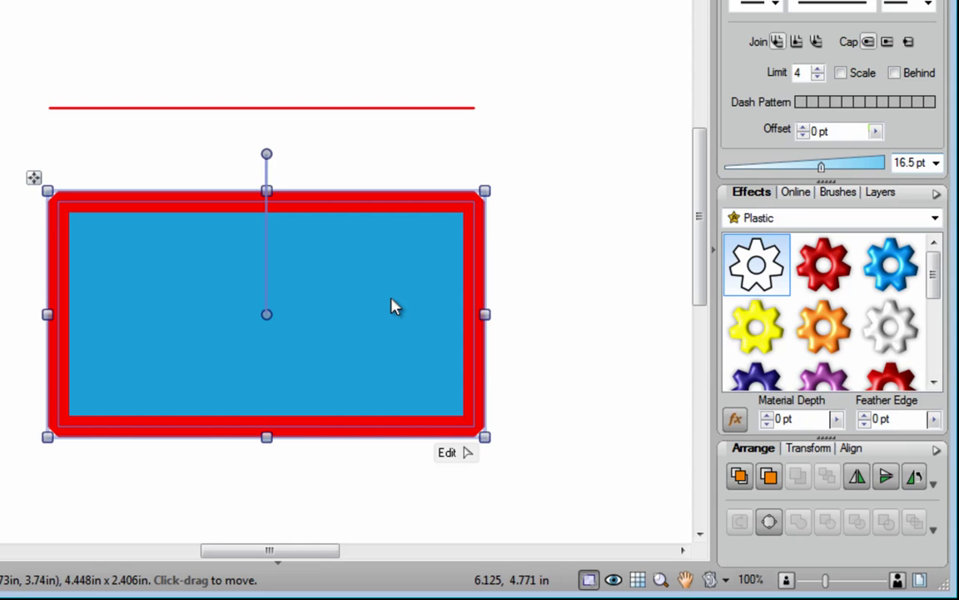
{"action": "right_click", "coordinate": [393, 307]}
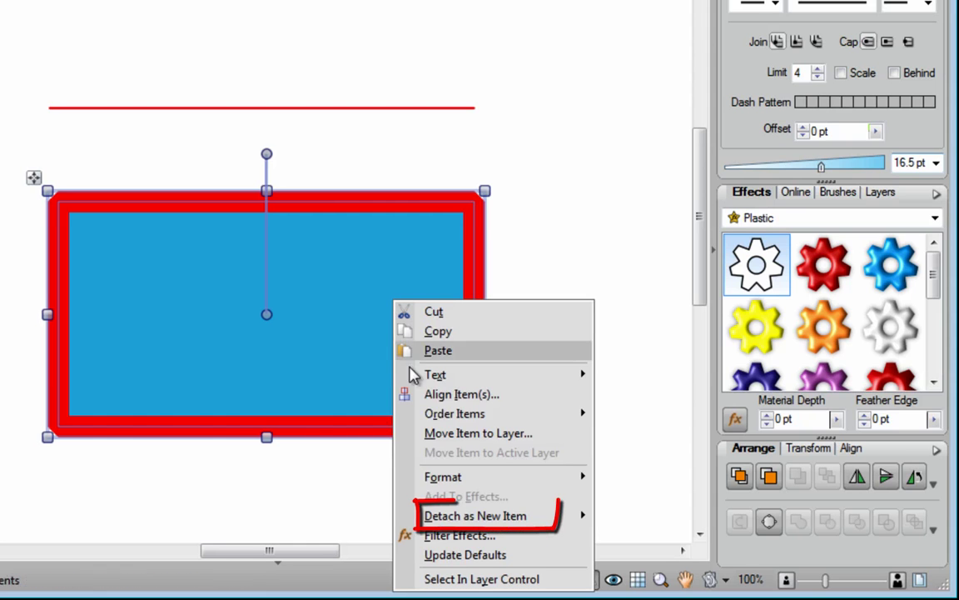
{"action": "mouse_move", "coordinate": [480, 519]}
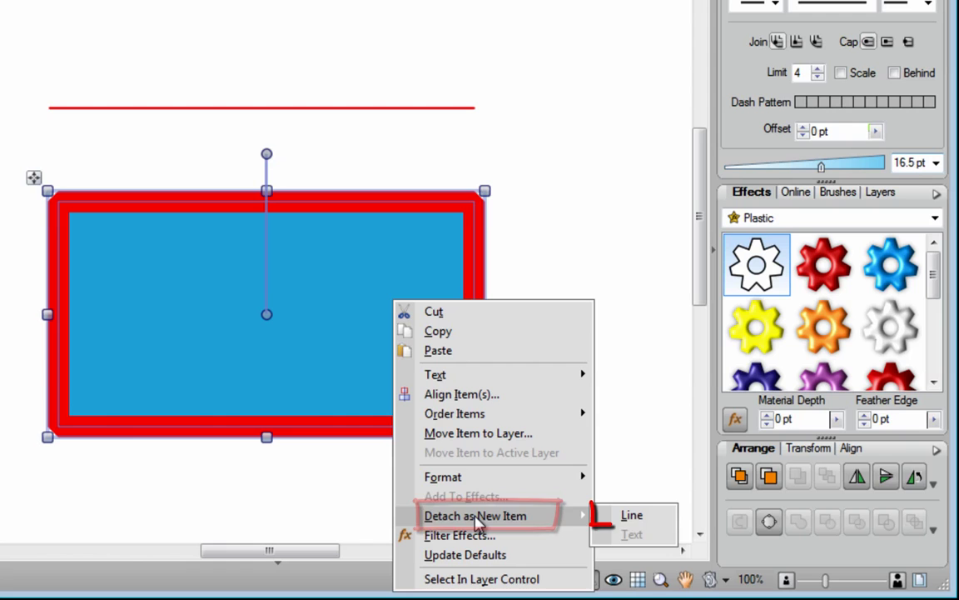
{"action": "left_click", "coordinate": [661, 518]}
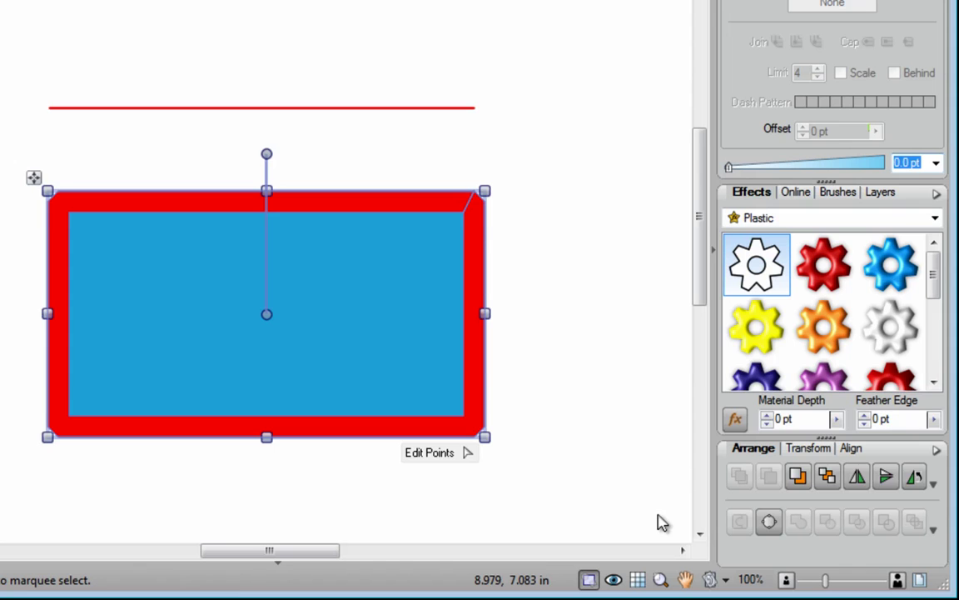
{"action": "left_click", "coordinate": [621, 352]}
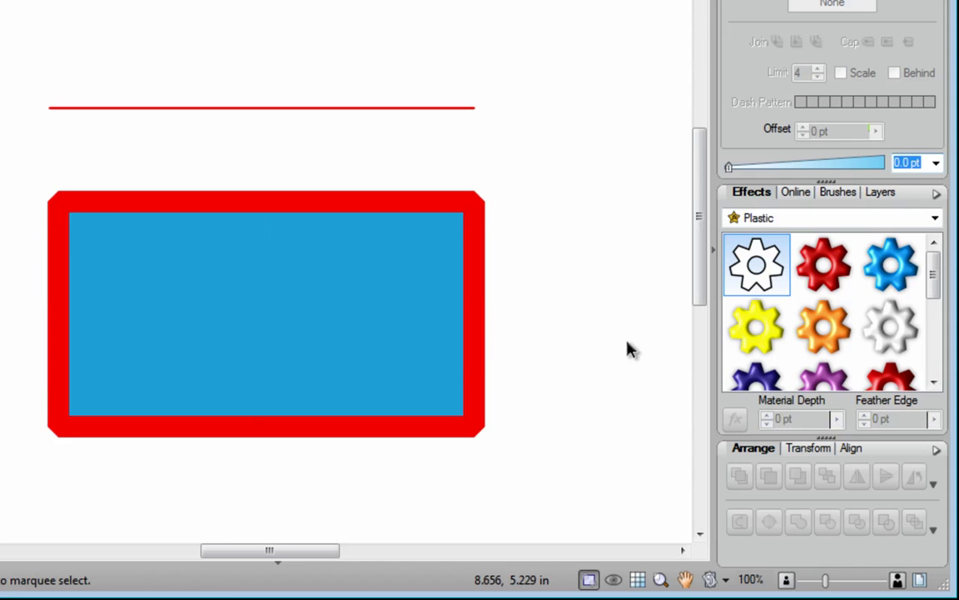
{"action": "left_click", "coordinate": [371, 204]}
{"action": "left_click_drag", "start_coordinate": [371, 204], "coordinate": [501, 171]}
{"action": "left_click", "coordinate": [550, 464]}
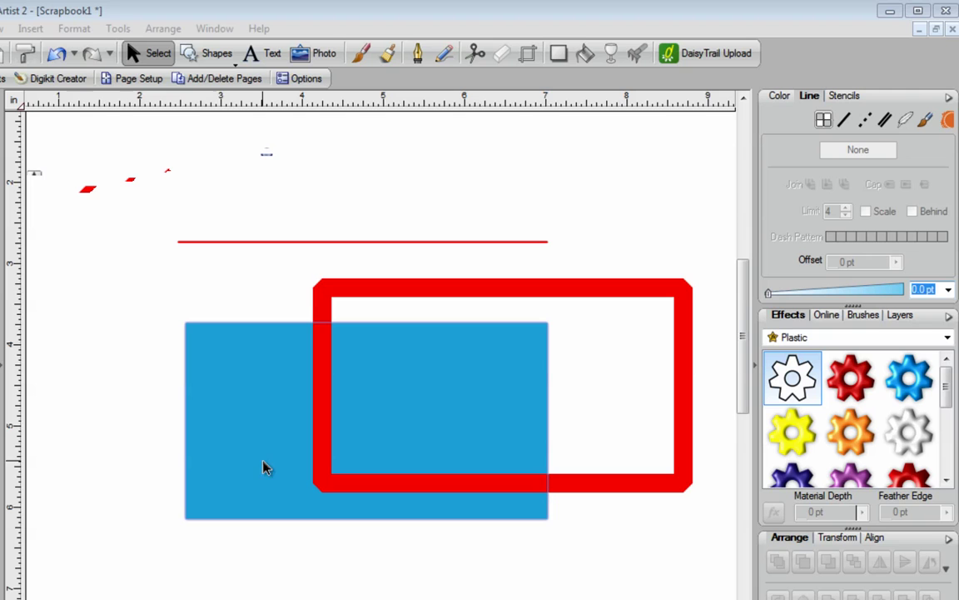
{"action": "left_click", "coordinate": [59, 54]}
{"action": "left_click", "coordinate": [63, 55]}
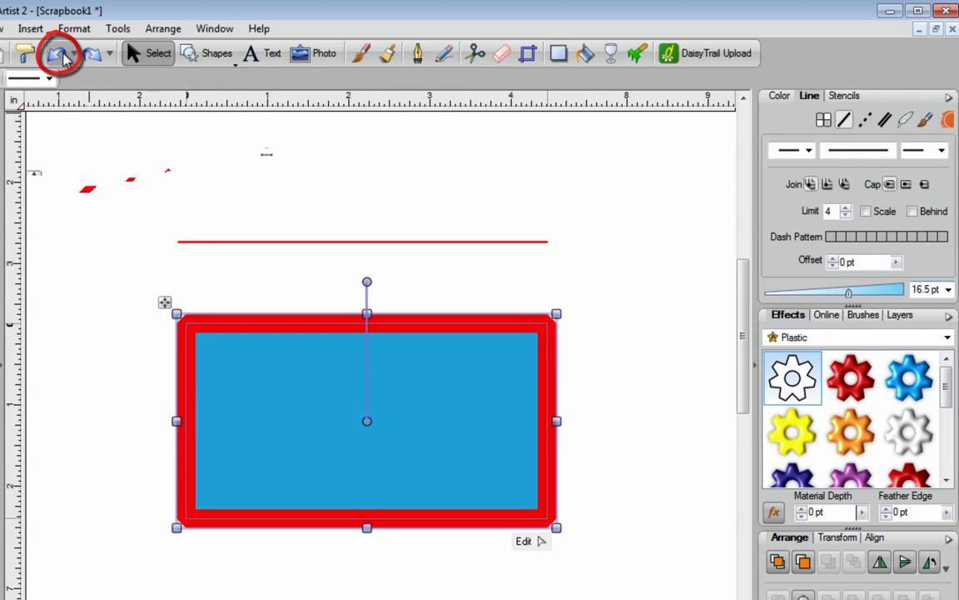
Preview the outline's corner join options, ending with bevelled corners.
{"action": "left_click", "coordinate": [612, 480]}
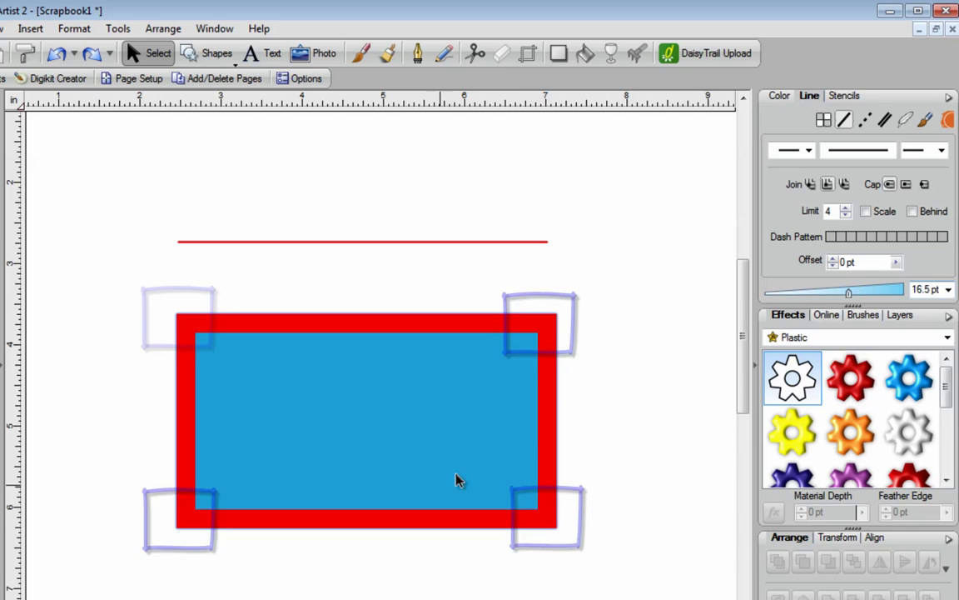
{"action": "left_click", "coordinate": [548, 327]}
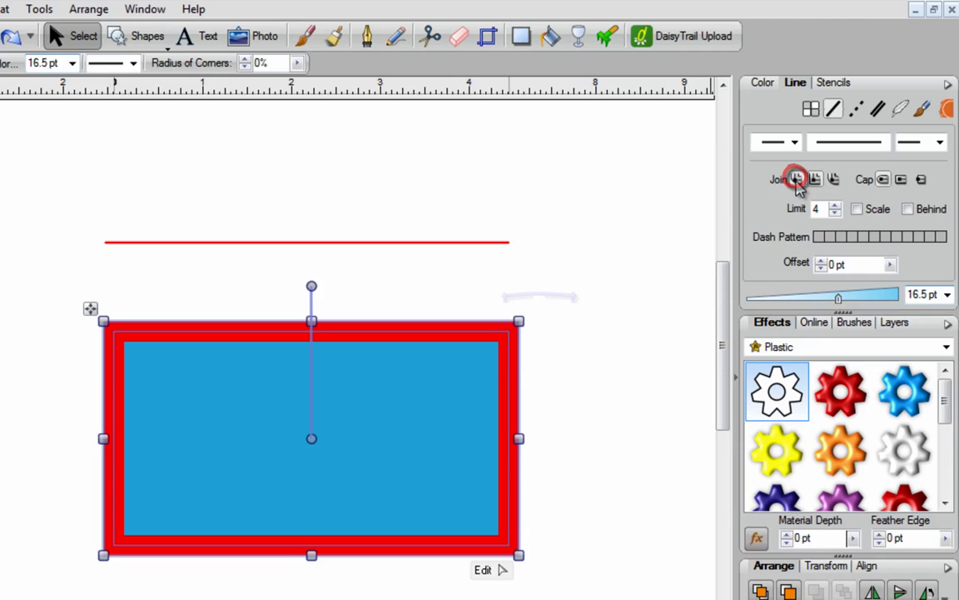
{"action": "left_click", "coordinate": [795, 181]}
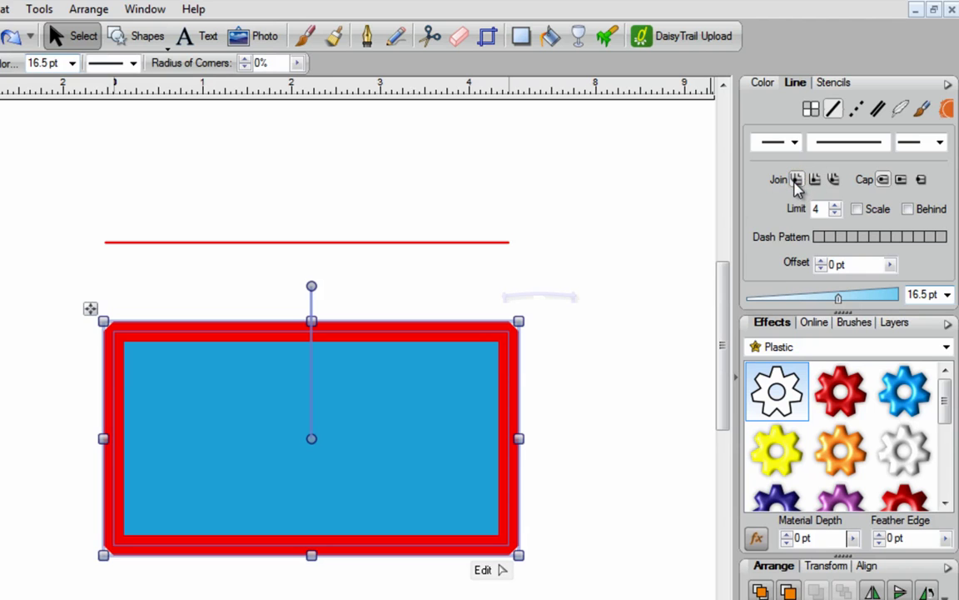
{"action": "left_click", "coordinate": [574, 398]}
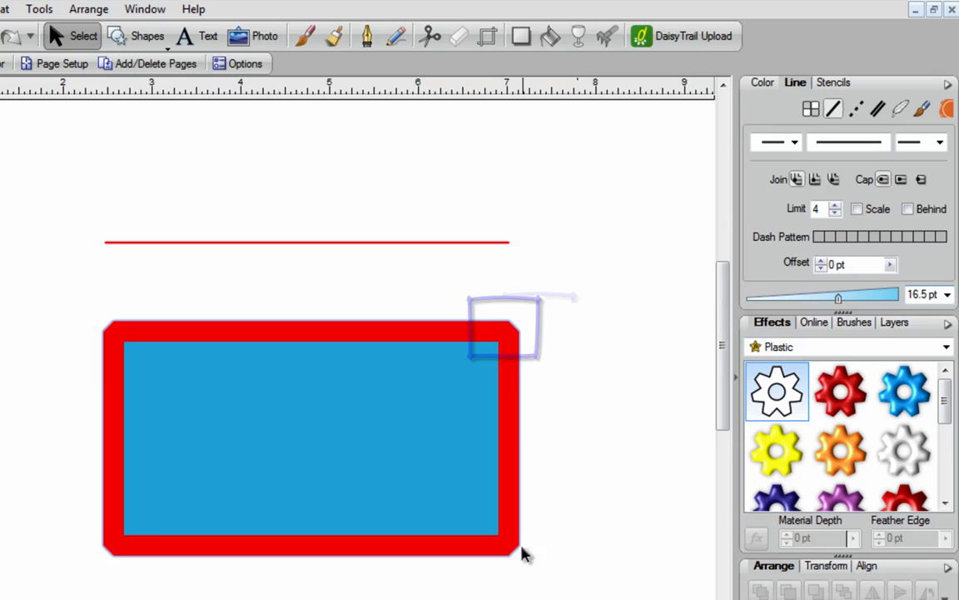
{"action": "left_click", "coordinate": [512, 337]}
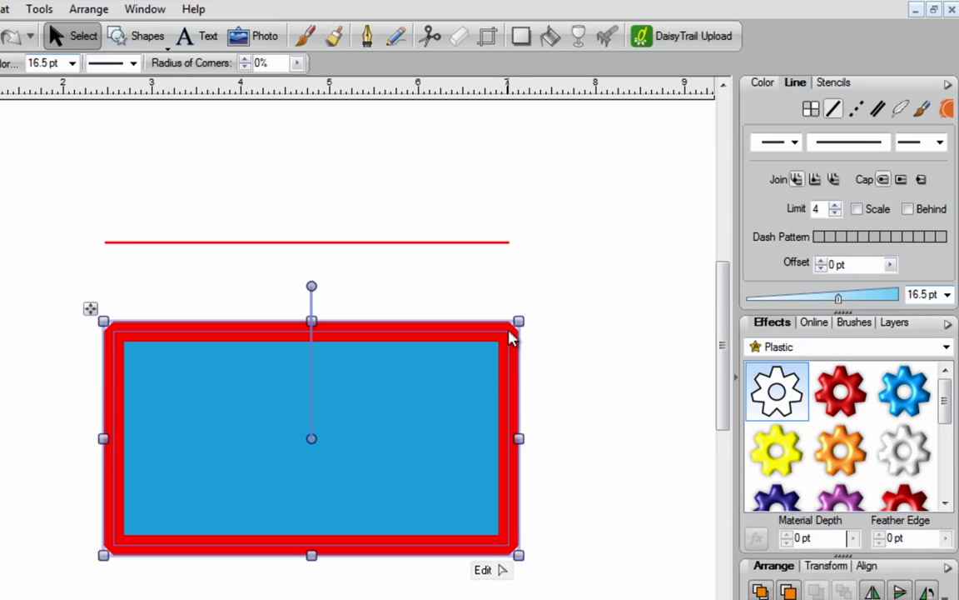
{"action": "left_click", "coordinate": [815, 179]}
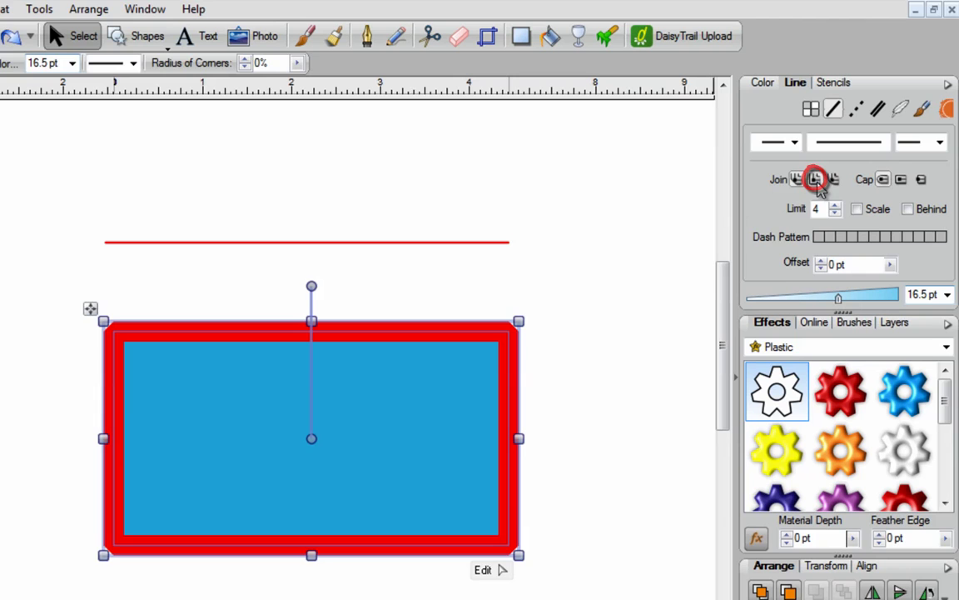
{"action": "left_click", "coordinate": [640, 339]}
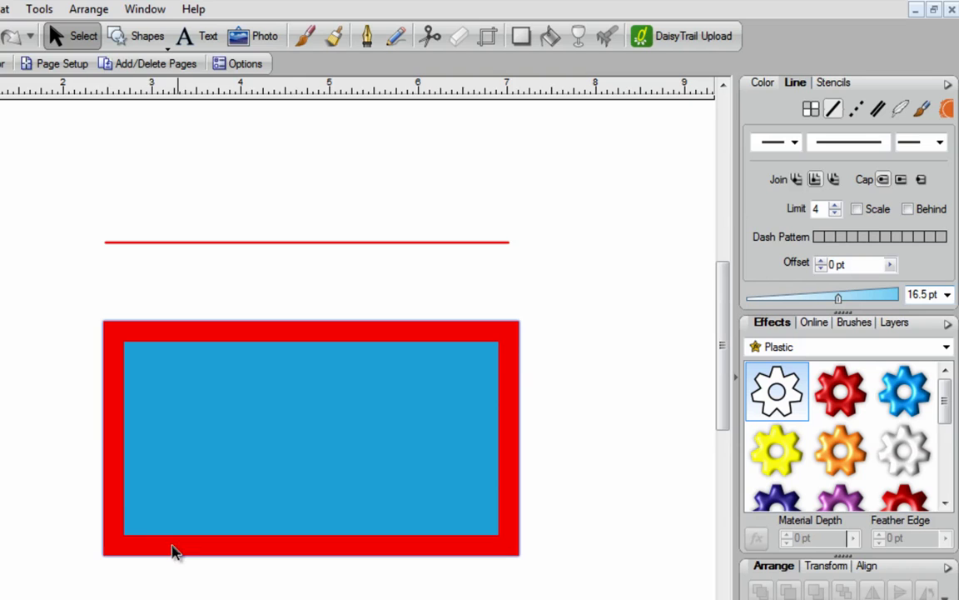
Give the outline rounded corners, then return the join to square corners.
{"action": "left_click", "coordinate": [510, 335]}
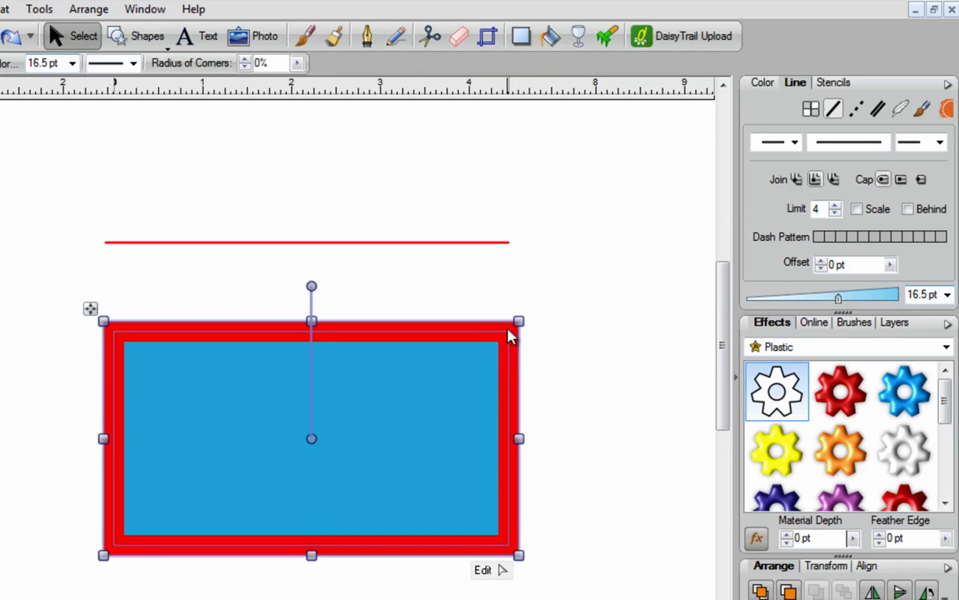
{"action": "left_click", "coordinate": [833, 179]}
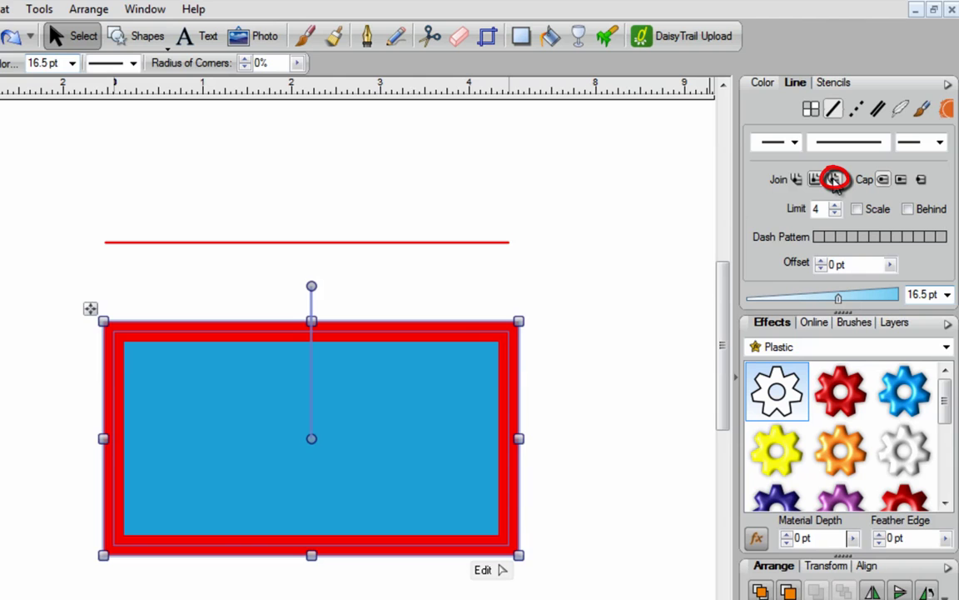
{"action": "left_click", "coordinate": [607, 349]}
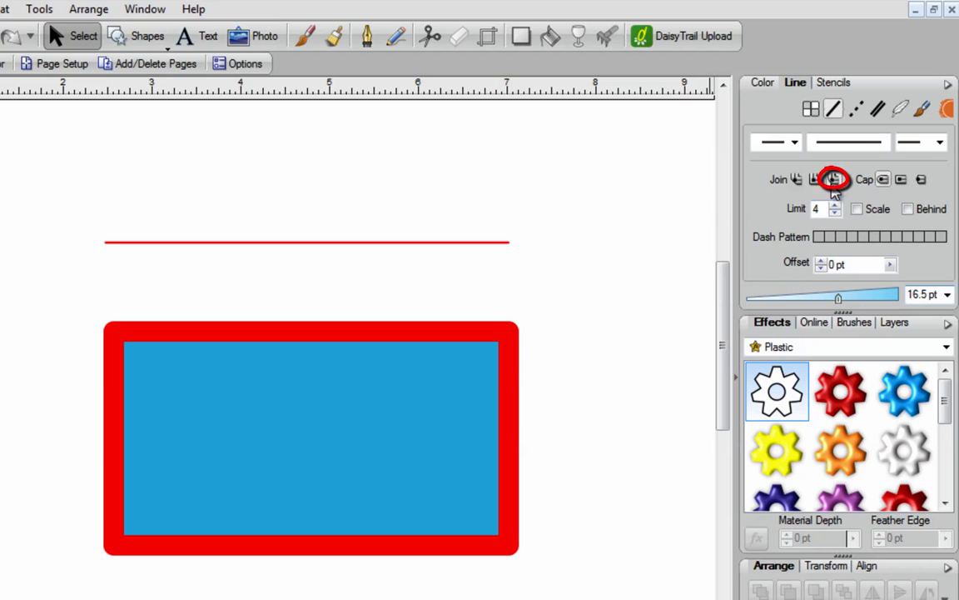
{"action": "left_click", "coordinate": [797, 179]}
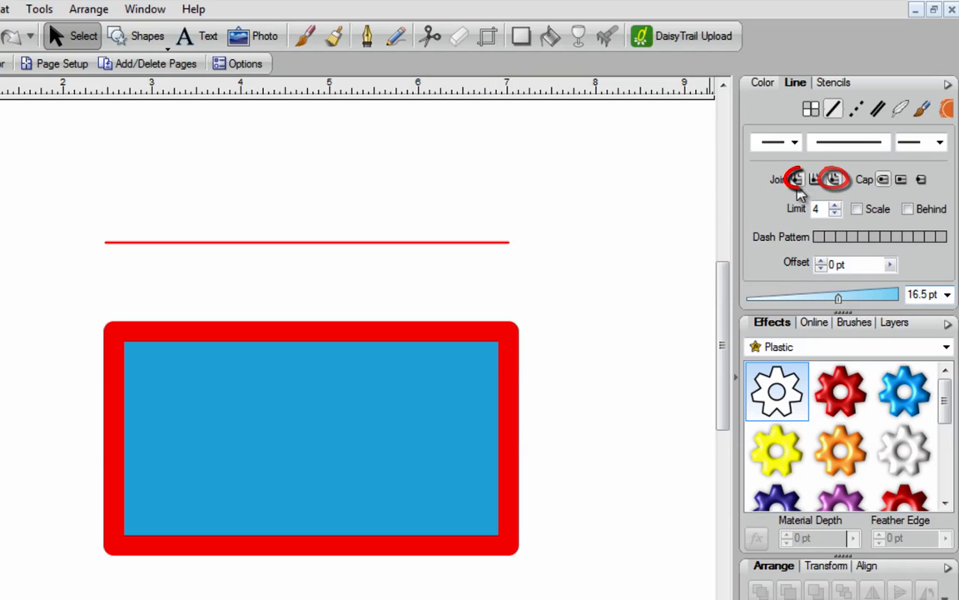
{"action": "left_click", "coordinate": [516, 344]}
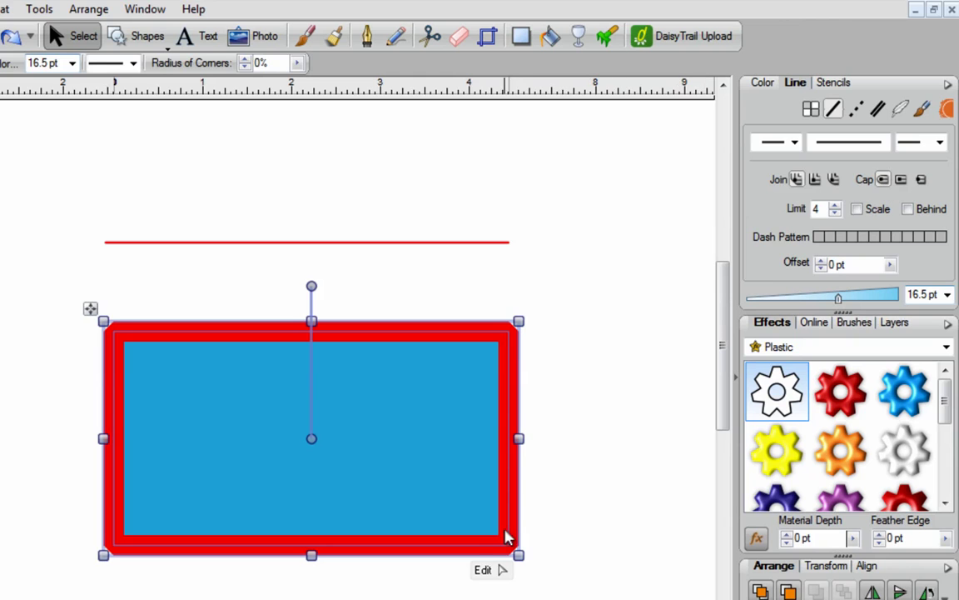
Thicken the red line above the rectangle into a 26 pt stroke.
{"action": "left_click", "coordinate": [419, 243]}
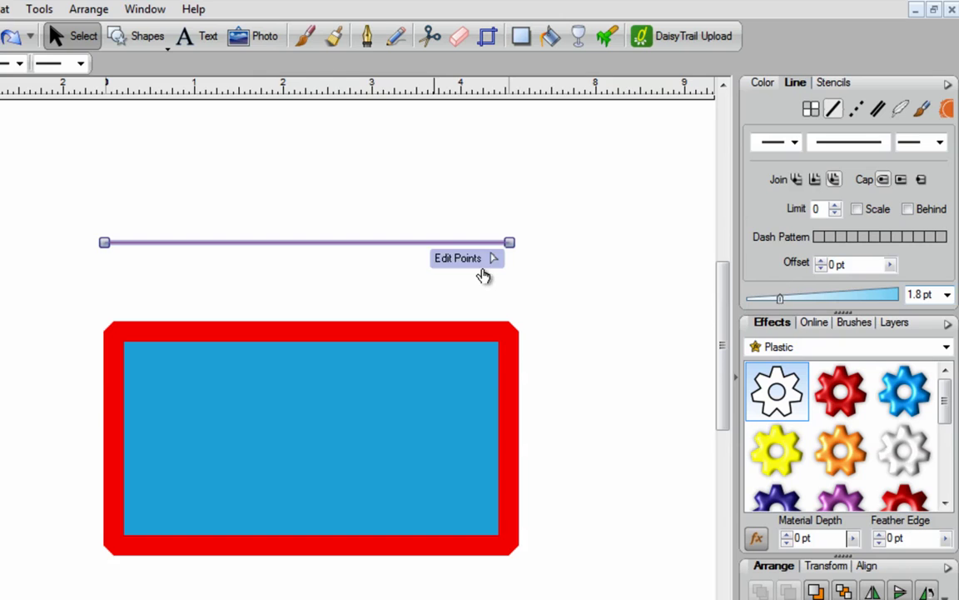
{"action": "left_click_drag", "start_coordinate": [780, 298], "coordinate": [862, 300]}
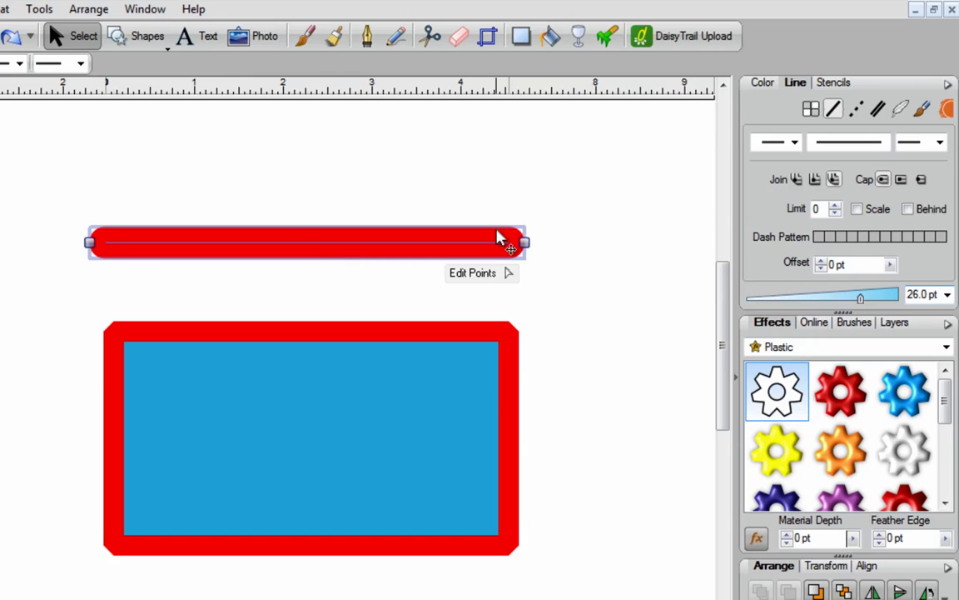
{"action": "left_click", "coordinate": [540, 272]}
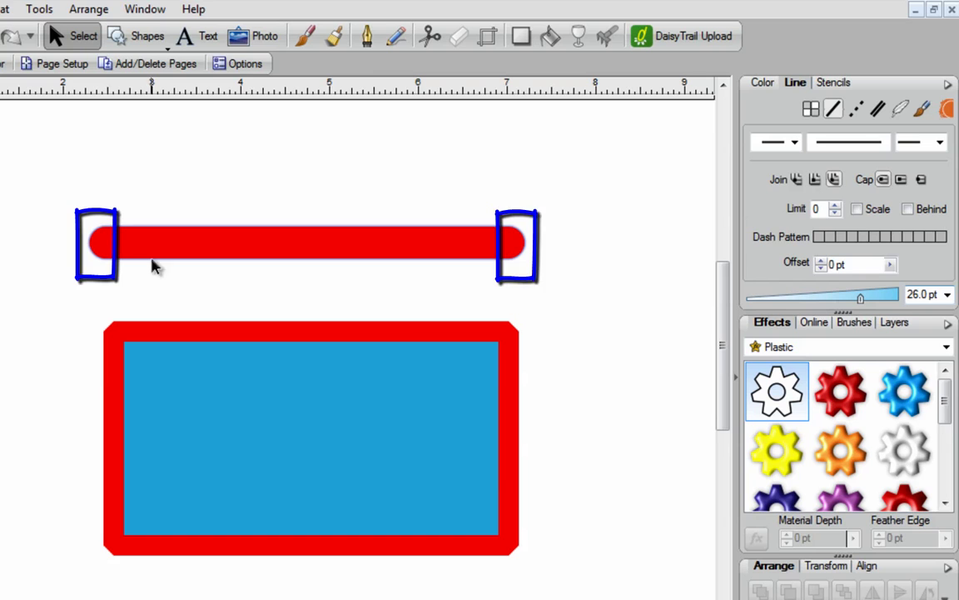
Try square end caps on the line, then finish with flat butt caps.
{"action": "left_click", "coordinate": [441, 248]}
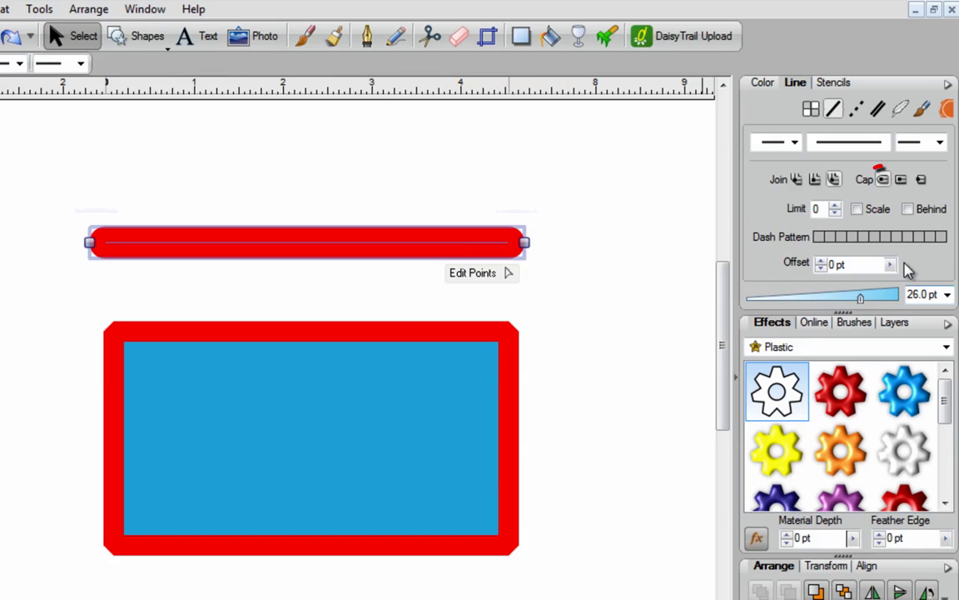
{"action": "left_click", "coordinate": [902, 180]}
{"action": "left_click", "coordinate": [638, 307]}
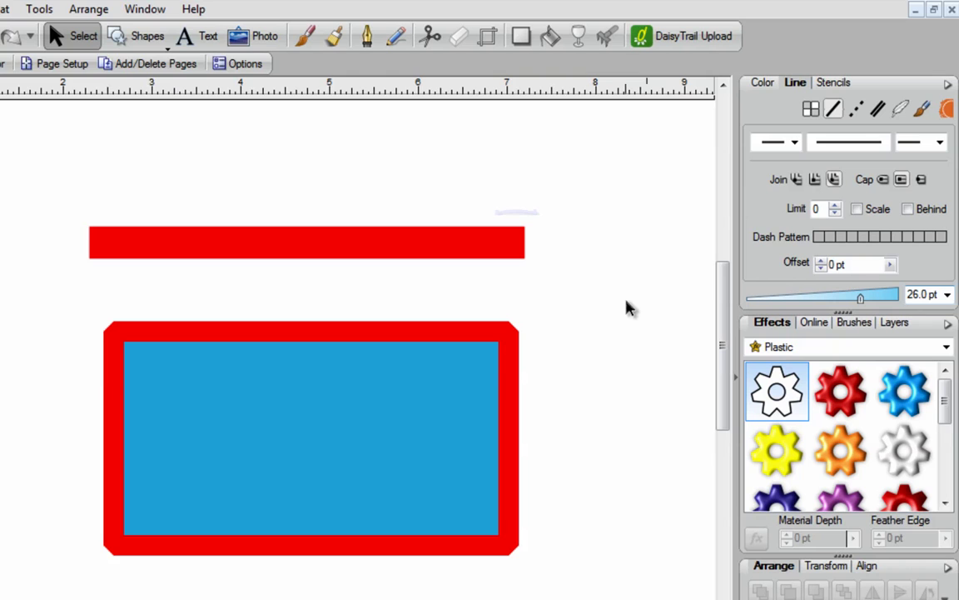
{"action": "left_click", "coordinate": [457, 235]}
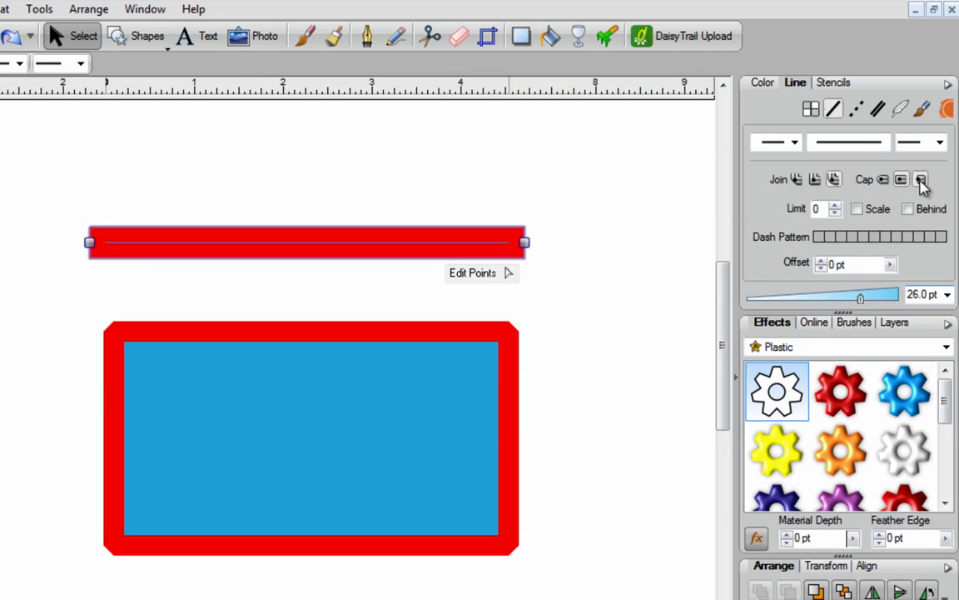
{"action": "left_click", "coordinate": [921, 180]}
{"action": "left_click", "coordinate": [613, 288]}
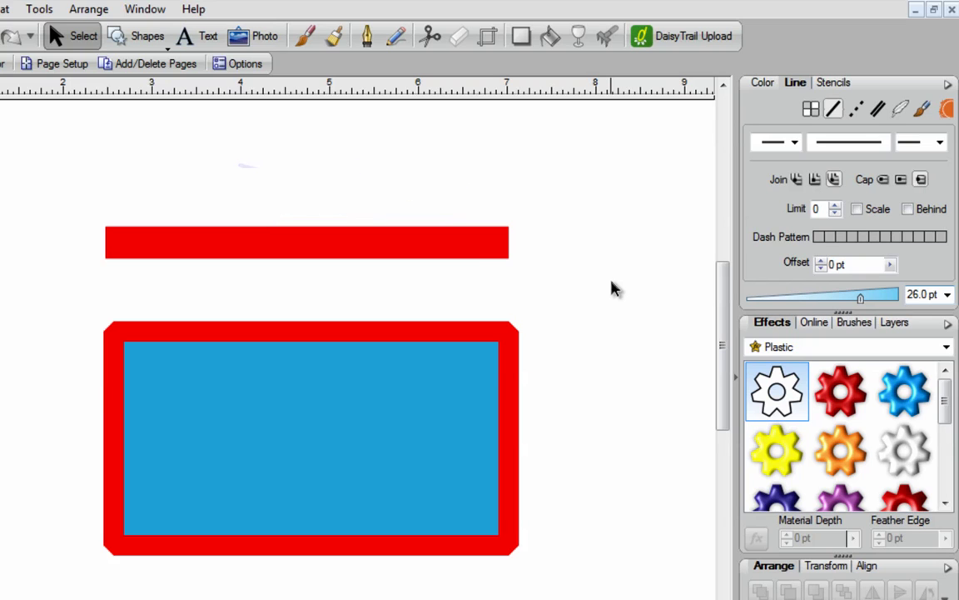
{"action": "left_click", "coordinate": [475, 252]}
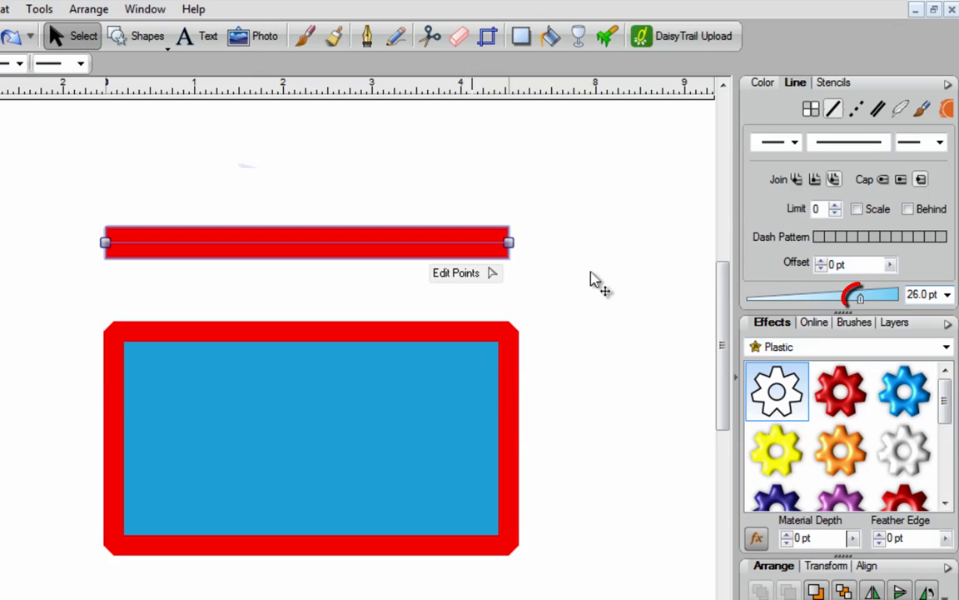
Make the red line dashed and thin it to 3.5 pt.
{"action": "left_click_drag", "start_coordinate": [860, 299], "coordinate": [806, 298]}
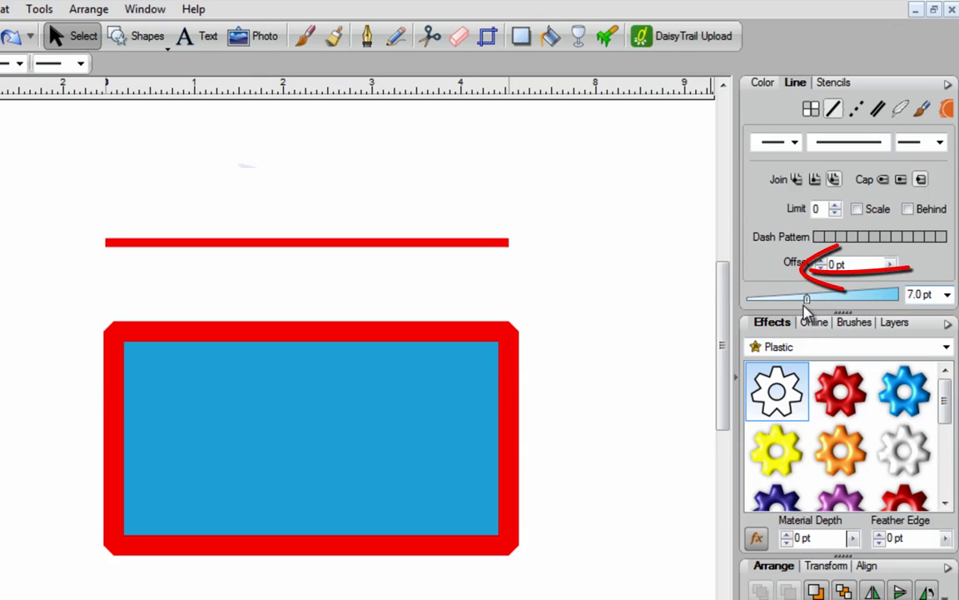
{"action": "left_click", "coordinate": [858, 113]}
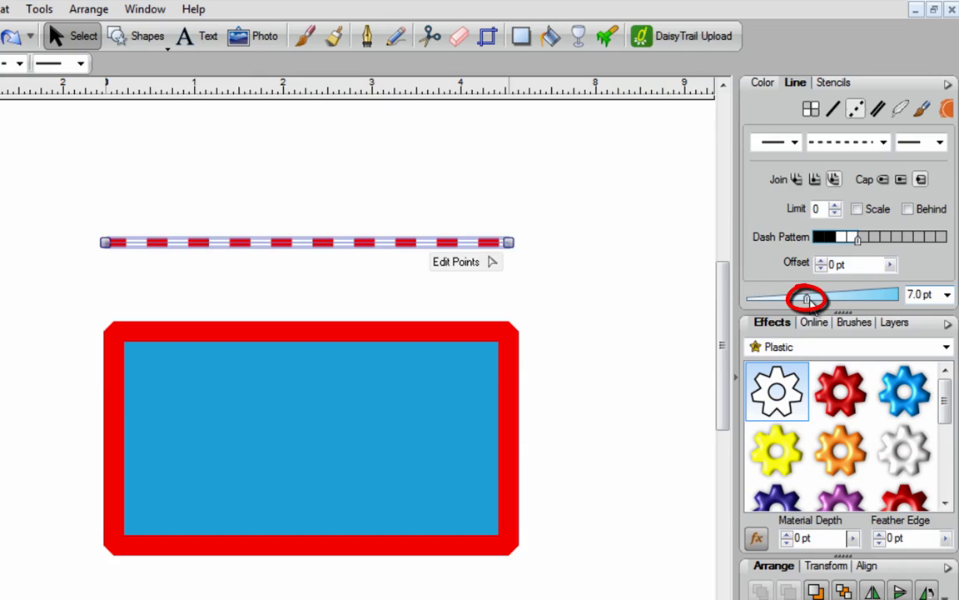
{"action": "left_click_drag", "start_coordinate": [806, 296], "coordinate": [796, 306]}
{"action": "left_click", "coordinate": [396, 242]}
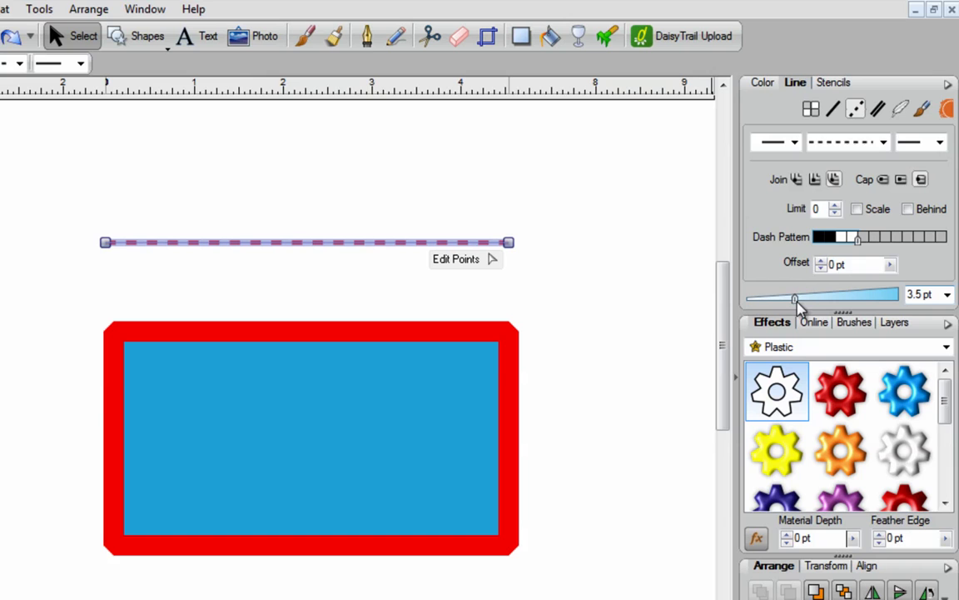
Preview a dotted dash style on the line.
{"action": "left_click", "coordinate": [884, 142]}
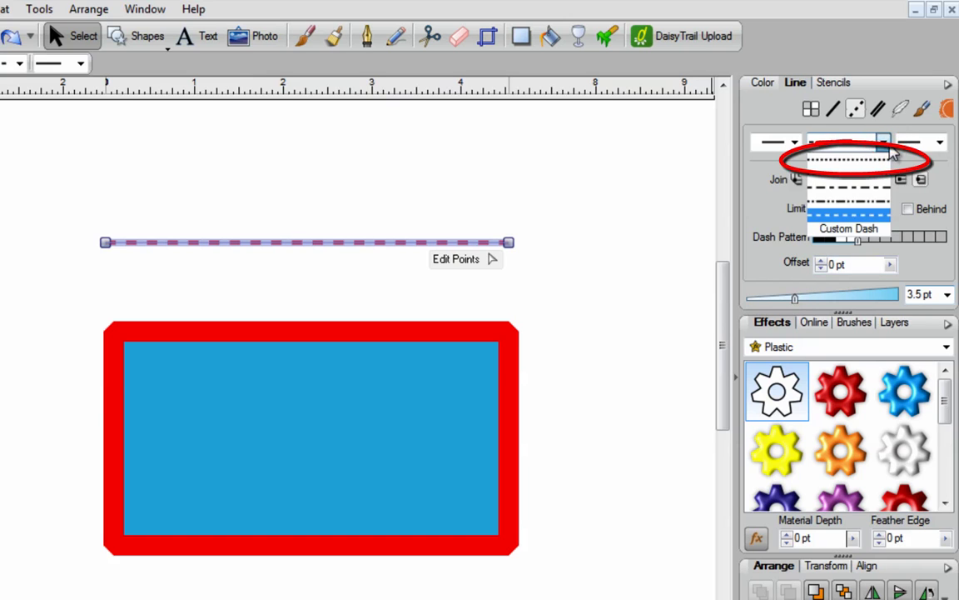
{"action": "left_click", "coordinate": [866, 158]}
{"action": "left_click", "coordinate": [537, 204]}
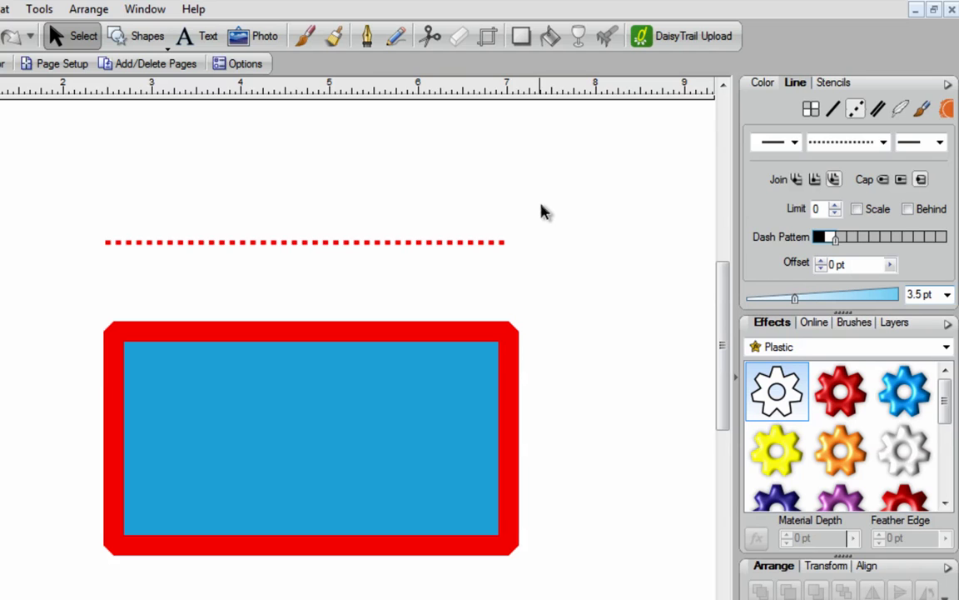
{"action": "left_click", "coordinate": [505, 243]}
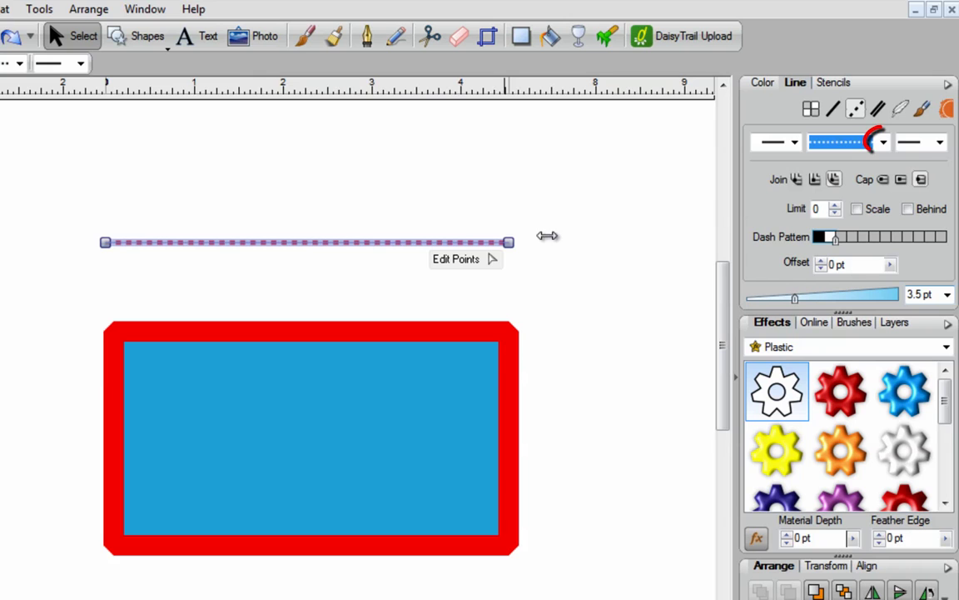
Choose Custom Dash and build a pattern of long dashes and dots.
{"action": "left_click", "coordinate": [882, 141]}
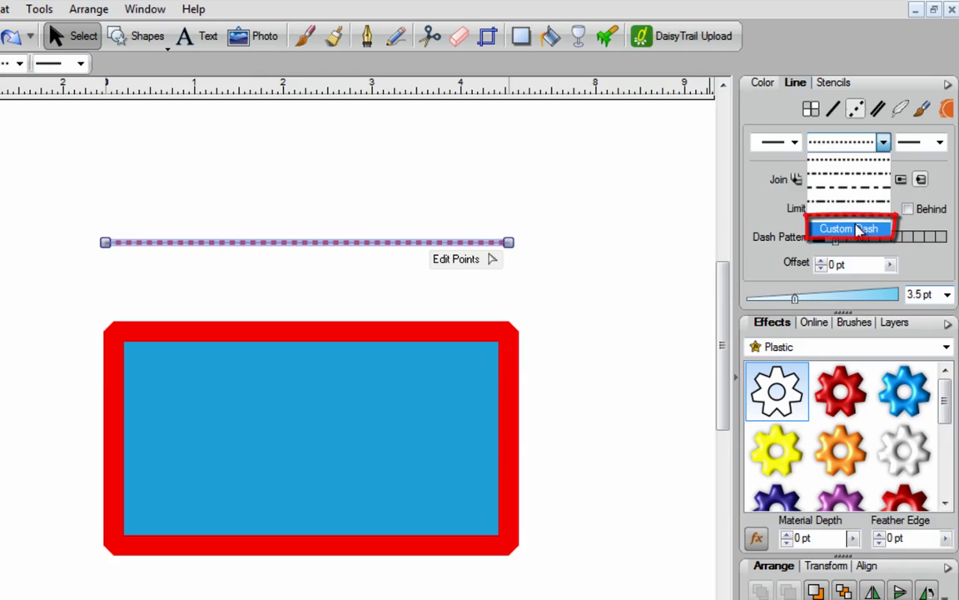
{"action": "left_click", "coordinate": [852, 228]}
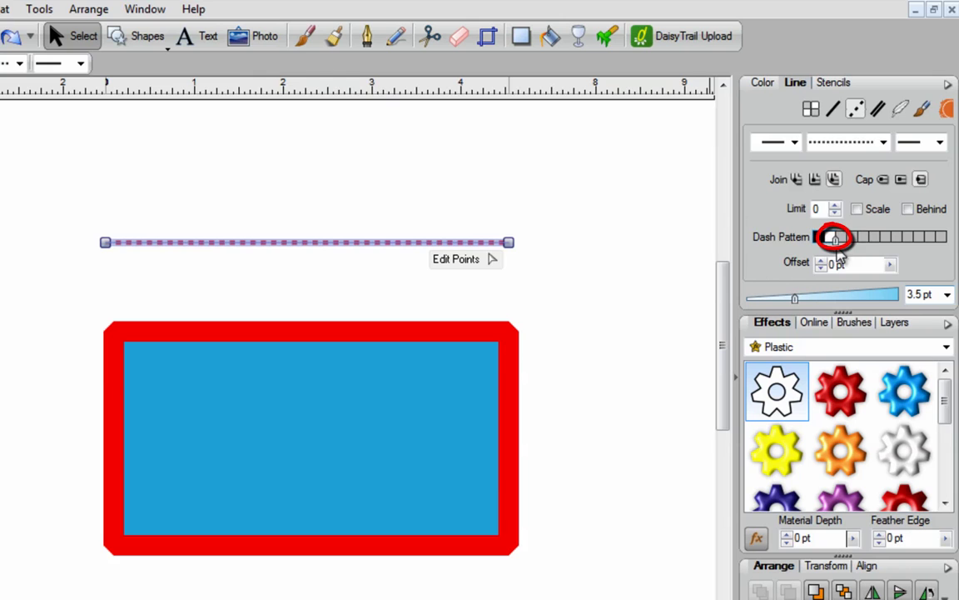
{"action": "left_click", "coordinate": [846, 239]}
{"action": "left_click_drag", "start_coordinate": [844, 241], "coordinate": [946, 241]}
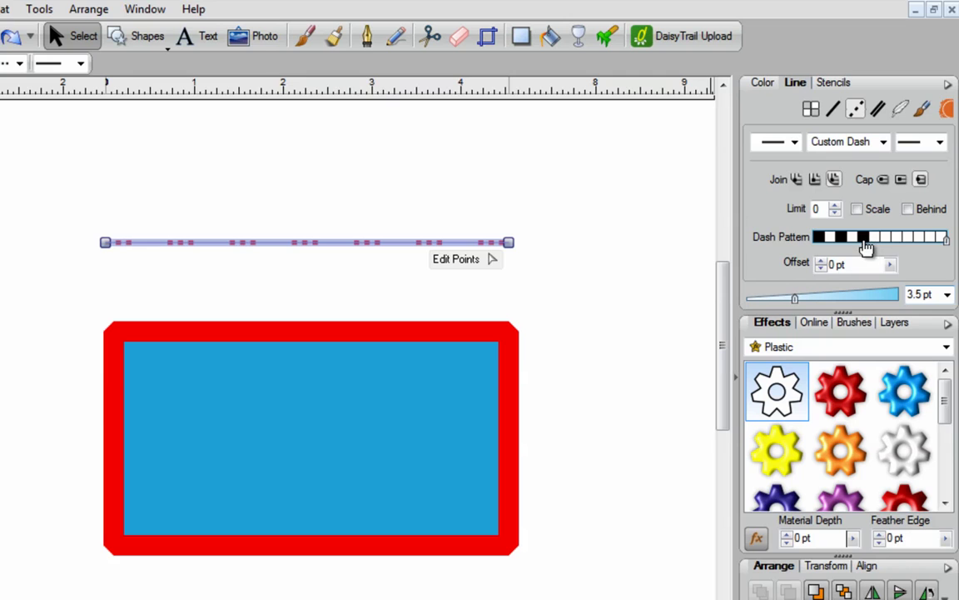
{"action": "left_click", "coordinate": [912, 237]}
{"action": "left_click", "coordinate": [923, 238]}
{"action": "left_click", "coordinate": [935, 237]}
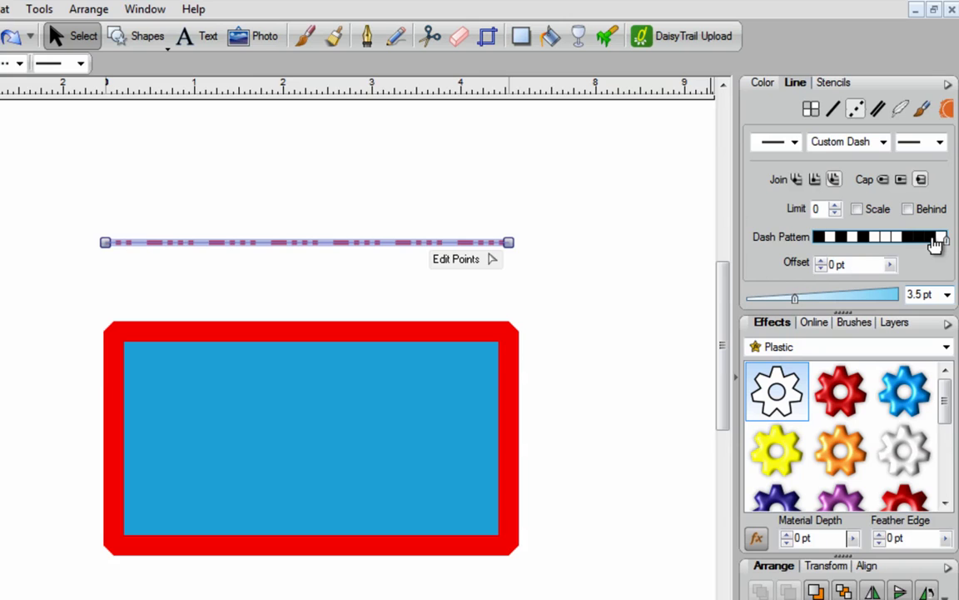
{"action": "left_click", "coordinate": [636, 240]}
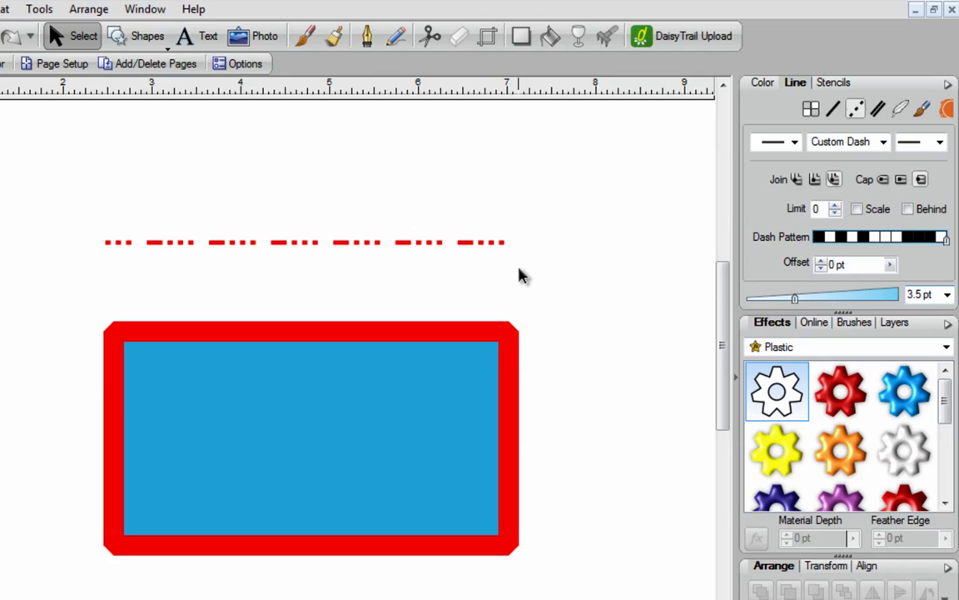
{"action": "left_click", "coordinate": [472, 242]}
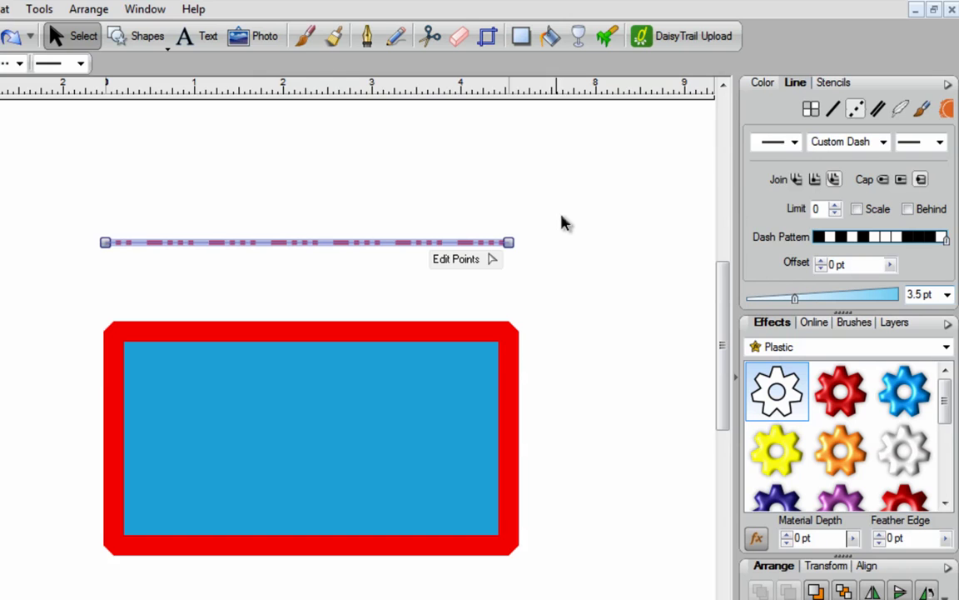
Add arrowheads to both ends of the red line.
{"action": "left_click", "coordinate": [794, 141]}
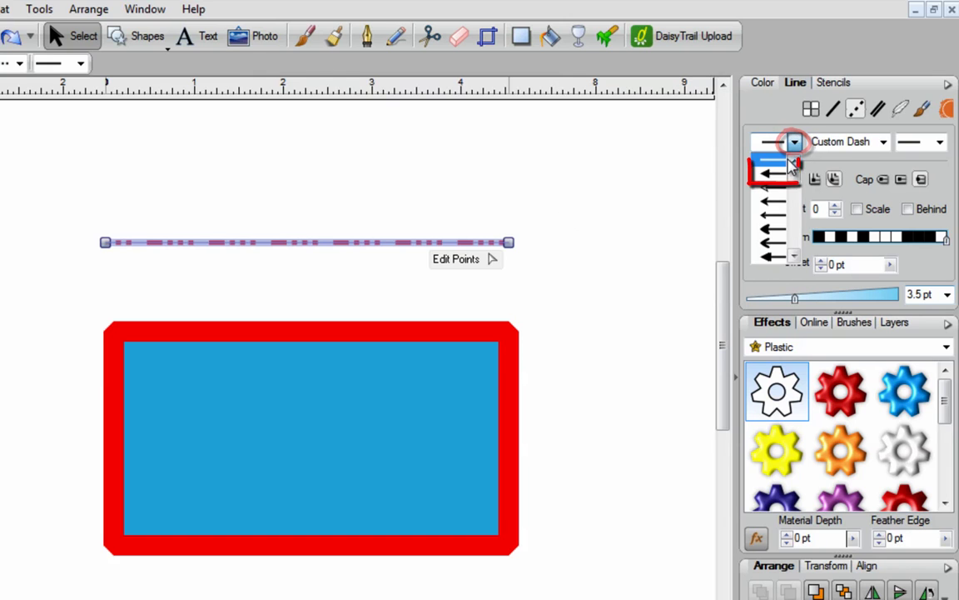
{"action": "left_click", "coordinate": [774, 173]}
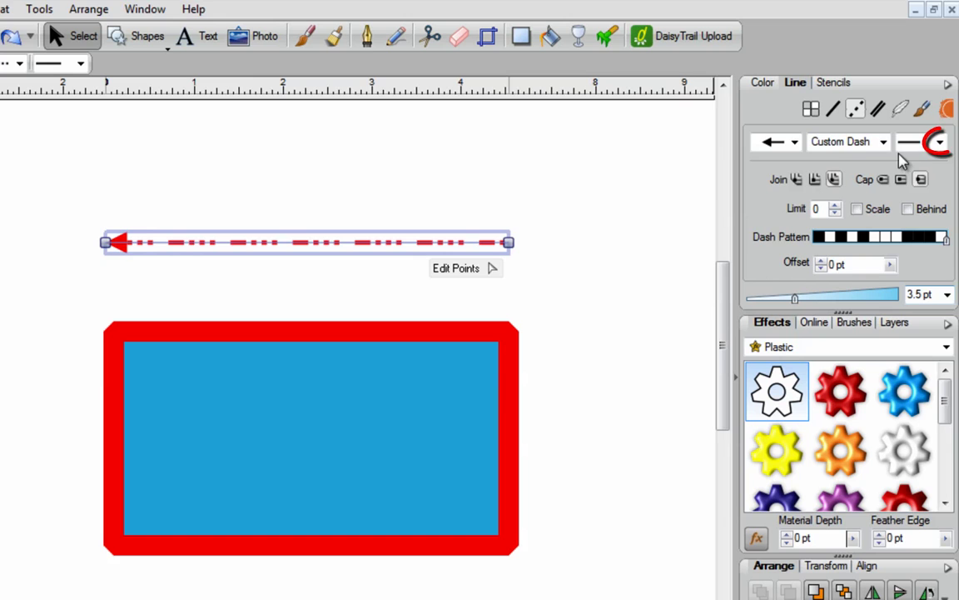
{"action": "left_click", "coordinate": [940, 141]}
{"action": "left_click", "coordinate": [916, 185]}
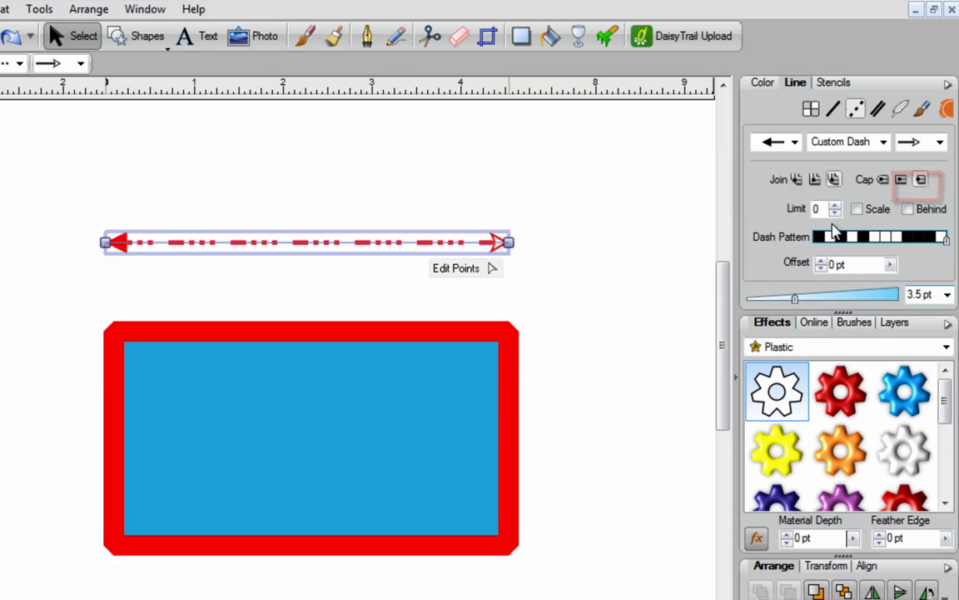
{"action": "left_click", "coordinate": [573, 300]}
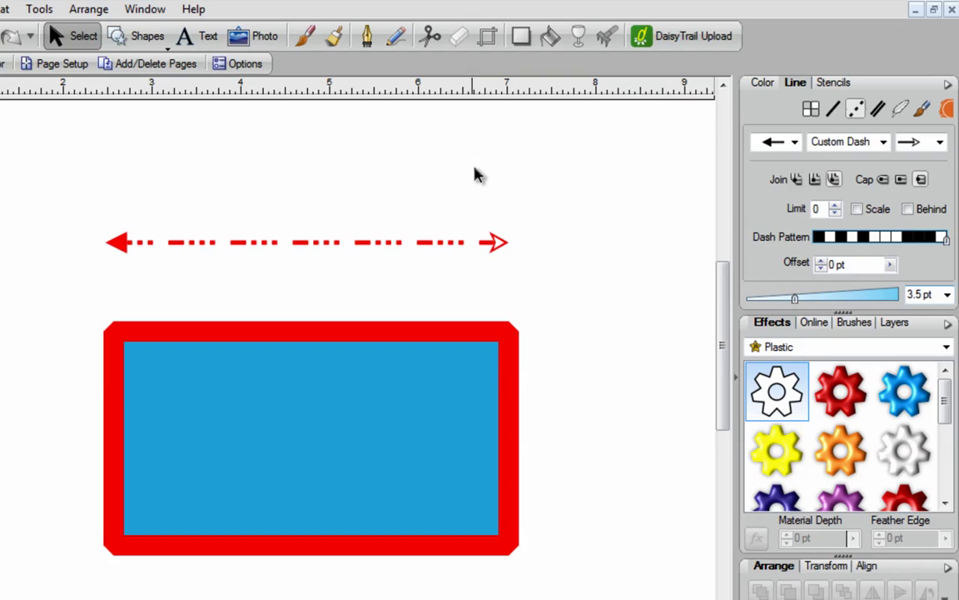
Replace both arrowheads with scissor-shaped tips.
{"action": "left_click", "coordinate": [445, 242]}
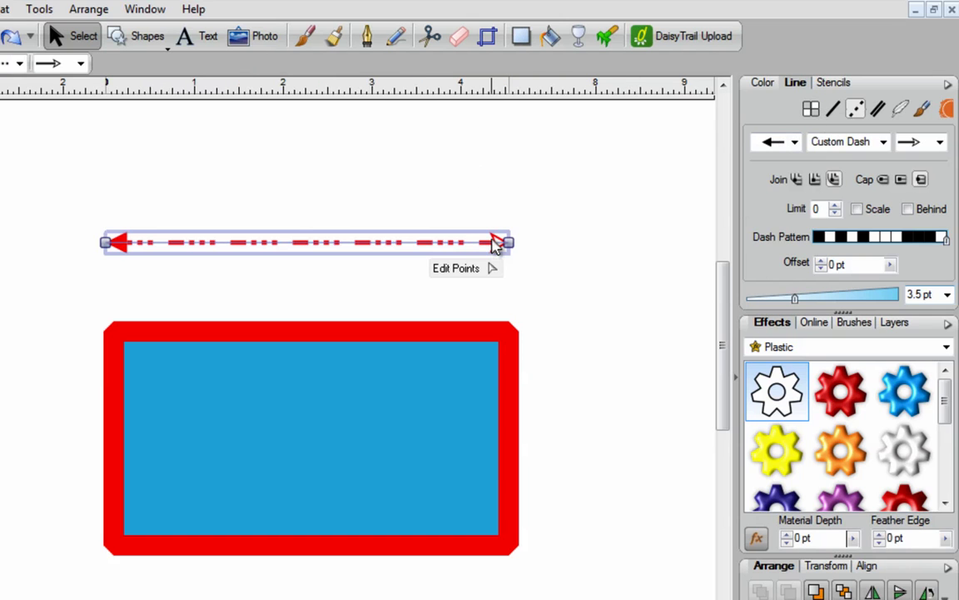
{"action": "left_click", "coordinate": [794, 142]}
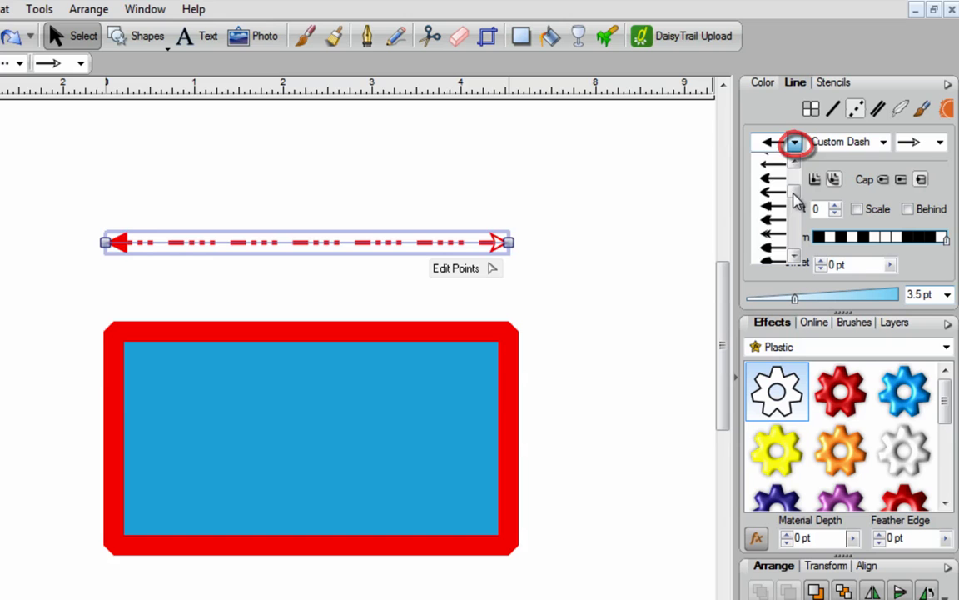
{"action": "left_click_drag", "start_coordinate": [797, 191], "coordinate": [796, 220]}
{"action": "left_click", "coordinate": [778, 237]}
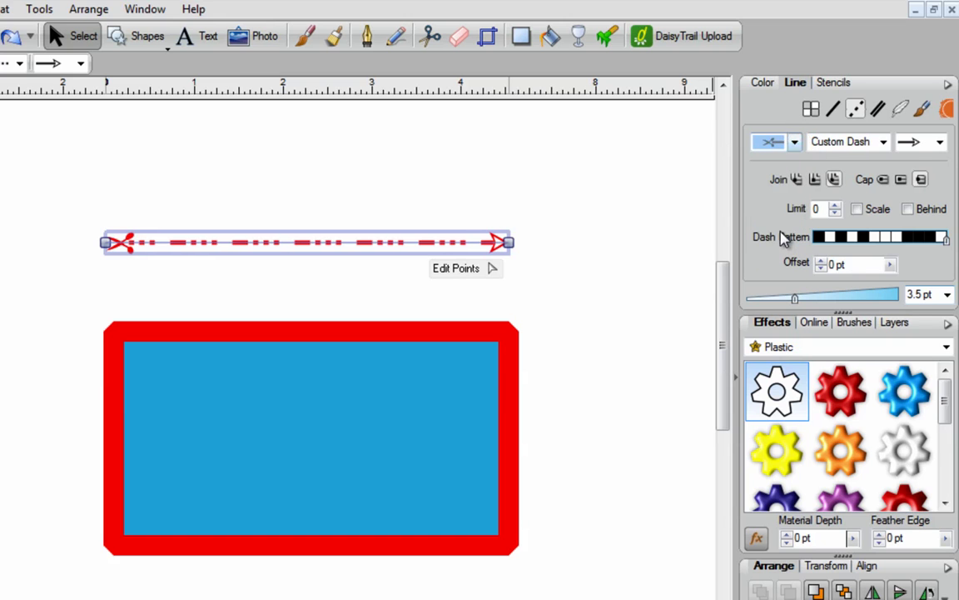
{"action": "left_click", "coordinate": [939, 143]}
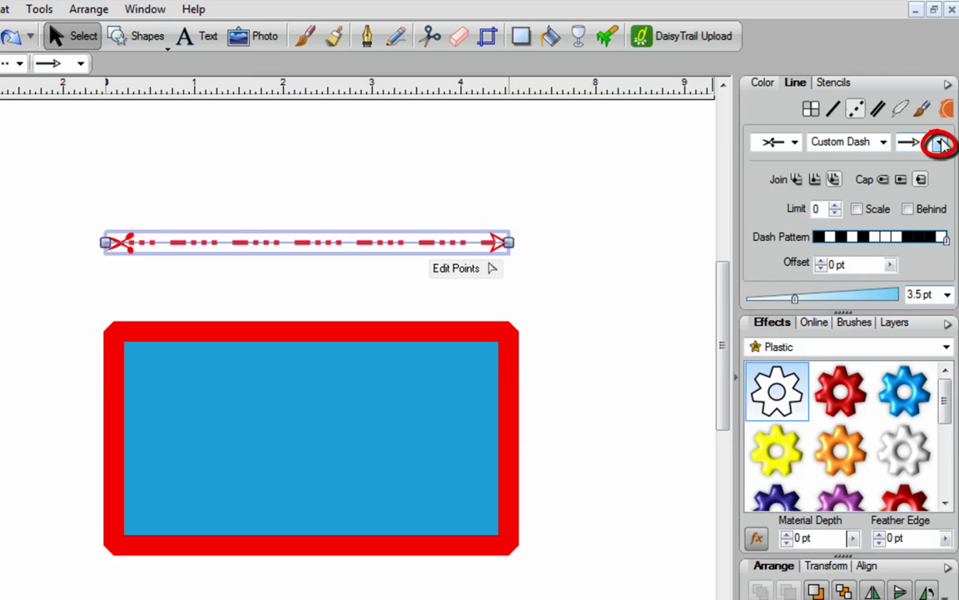
{"action": "left_click_drag", "start_coordinate": [939, 163], "coordinate": [943, 232]}
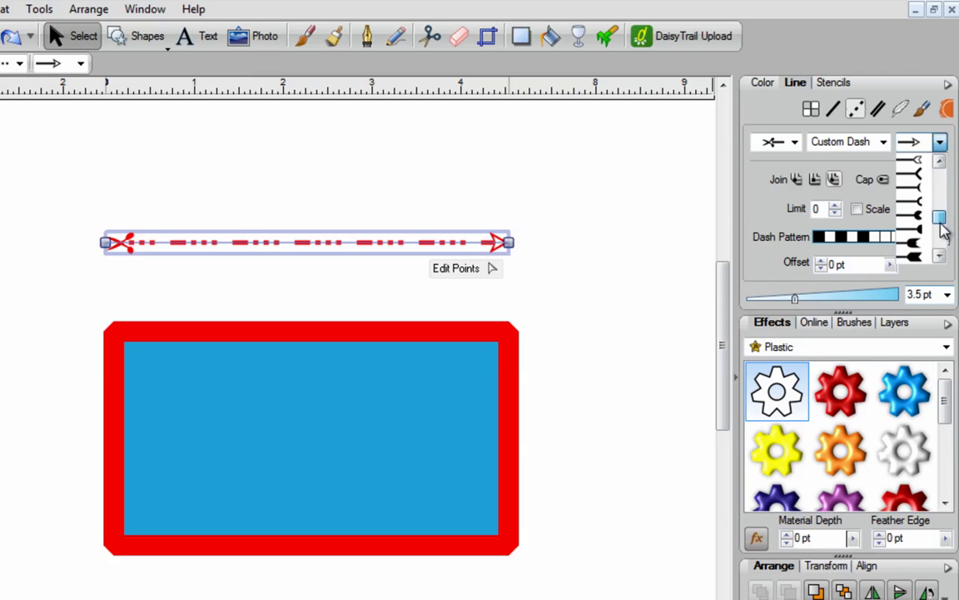
{"action": "left_click", "coordinate": [884, 142]}
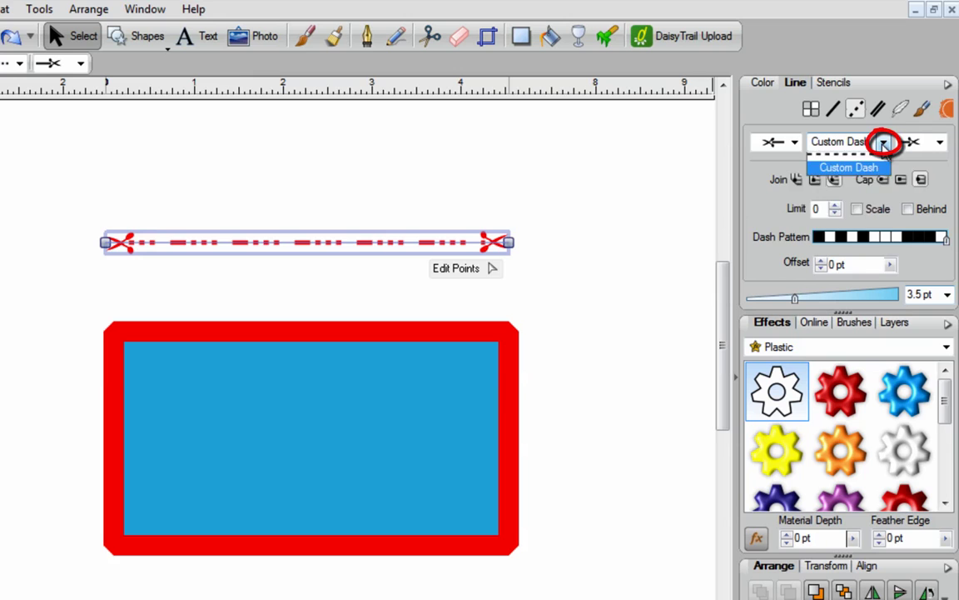
Switch the line to a dotted style and thin it to 2.5 pt.
{"action": "left_click", "coordinate": [866, 161]}
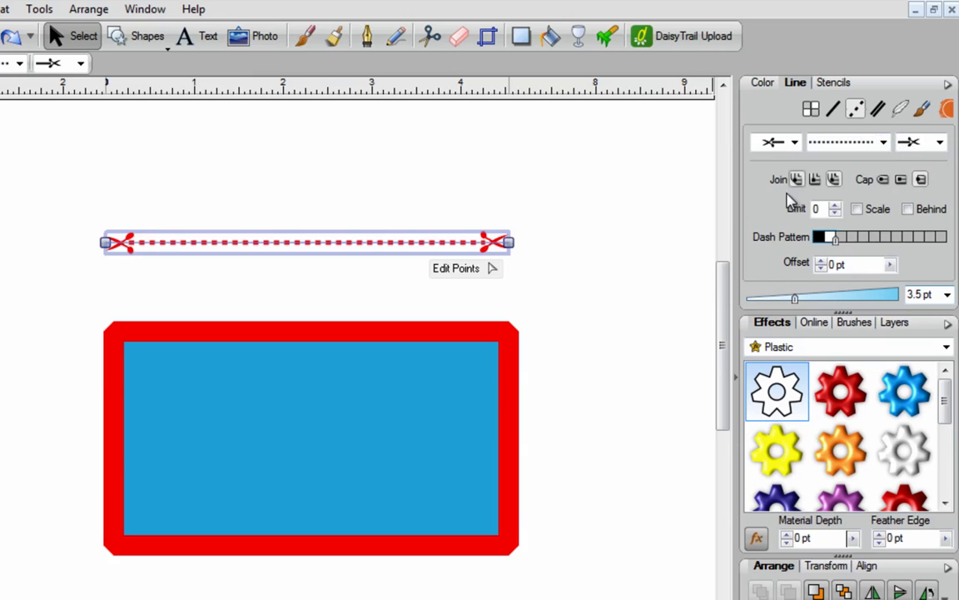
{"action": "left_click_drag", "start_coordinate": [795, 299], "coordinate": [787, 304]}
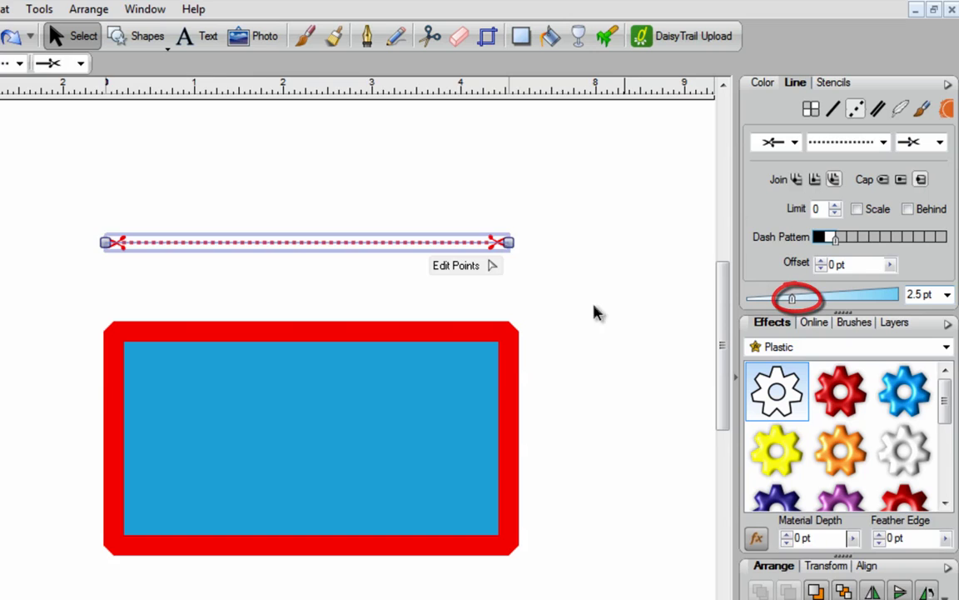
{"action": "left_click", "coordinate": [552, 317]}
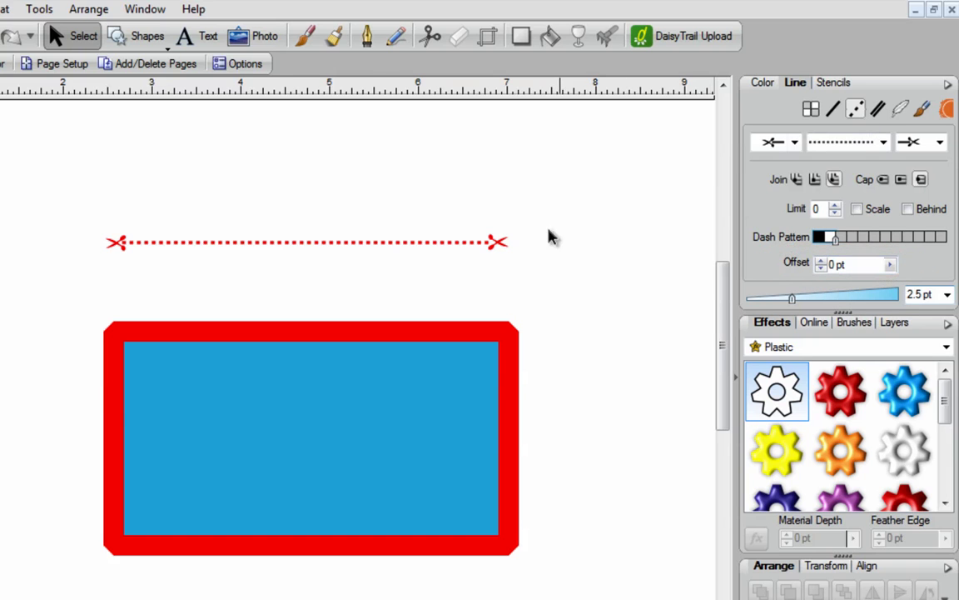
Change the dotted red line to a solid stroke.
{"action": "left_click", "coordinate": [499, 243]}
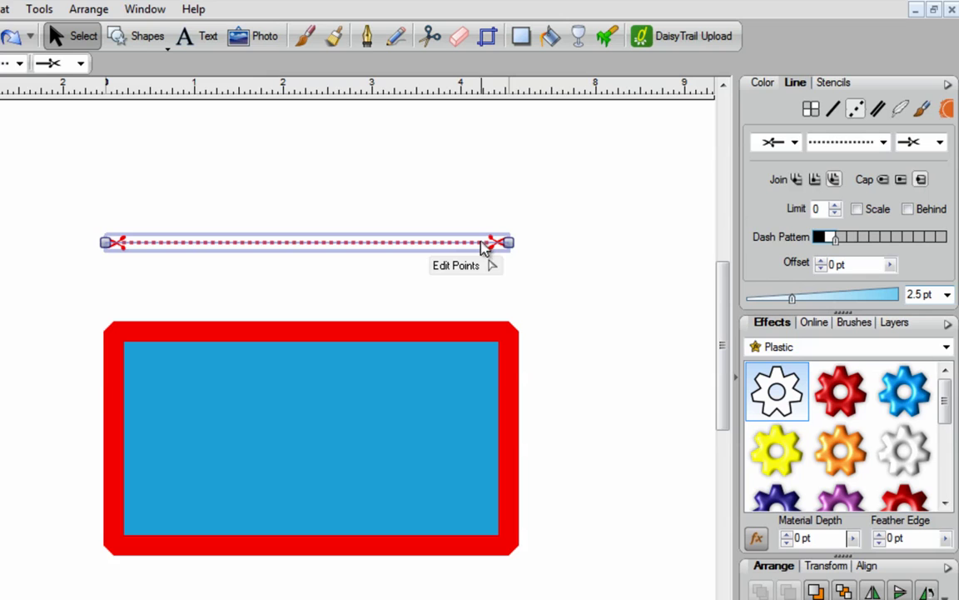
{"action": "left_click", "coordinate": [833, 109]}
{"action": "left_click", "coordinate": [596, 268]}
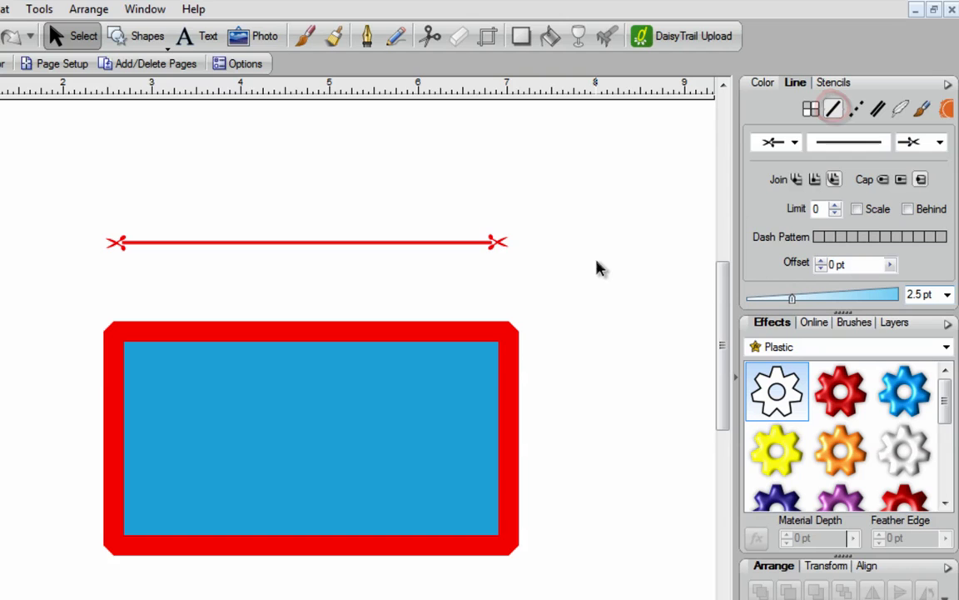
Remove the scissor tips from both ends of the line.
{"action": "left_click", "coordinate": [494, 242]}
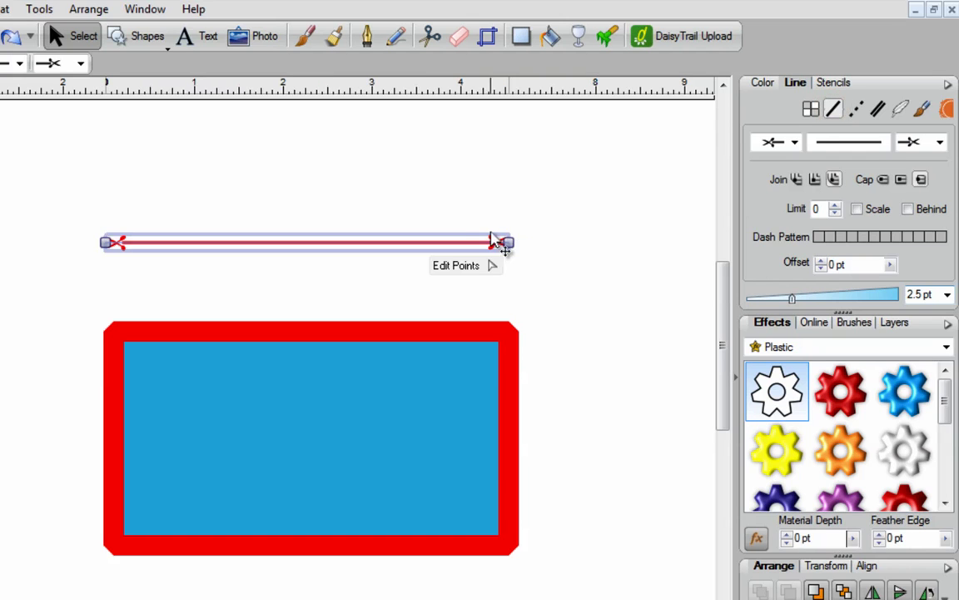
{"action": "left_click", "coordinate": [795, 145]}
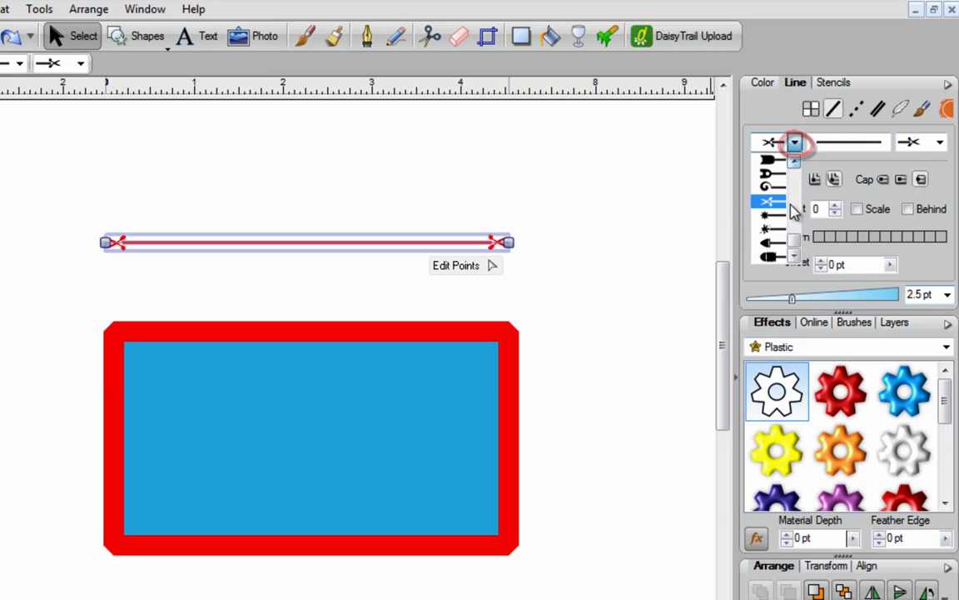
{"action": "left_click", "coordinate": [783, 146]}
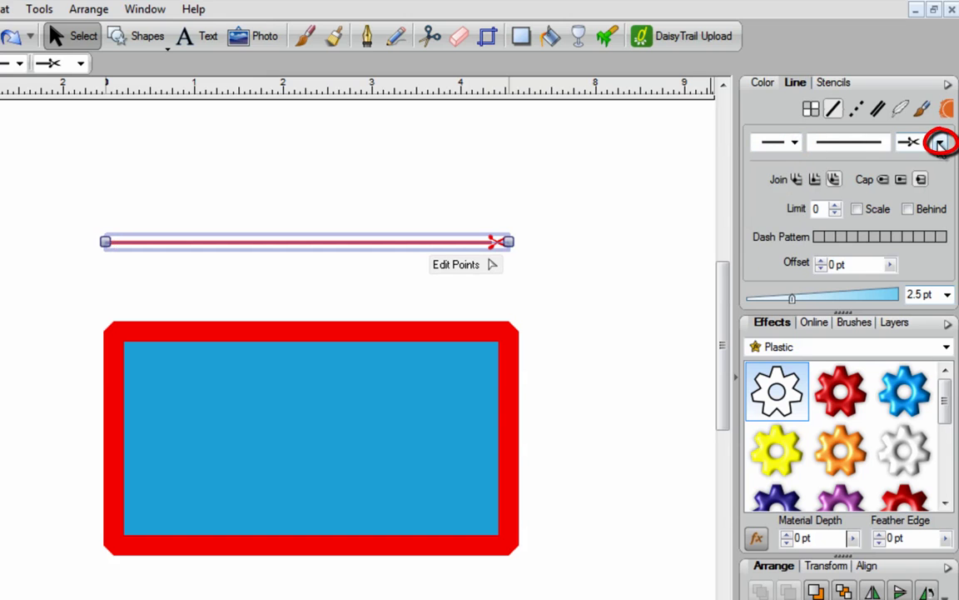
{"action": "left_click", "coordinate": [940, 143]}
{"action": "left_click", "coordinate": [918, 165]}
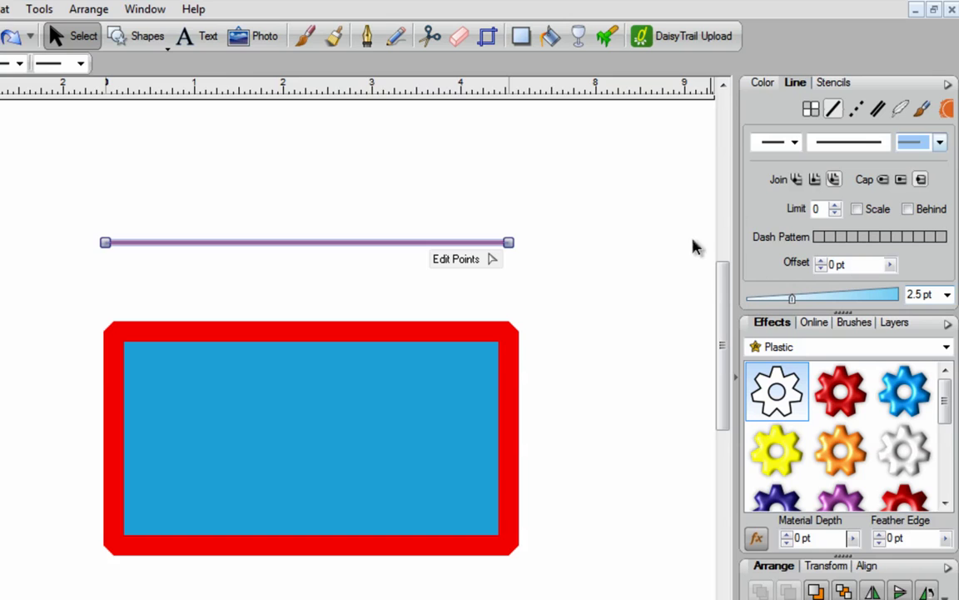
{"action": "left_click", "coordinate": [583, 292]}
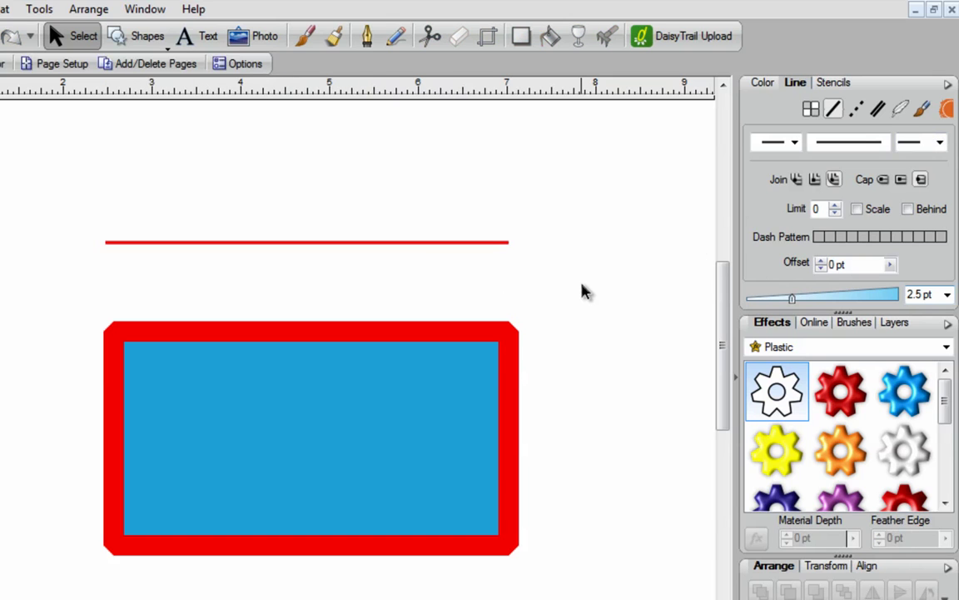
Make the line a double stroke 11.5 pt wide.
{"action": "left_click", "coordinate": [503, 242]}
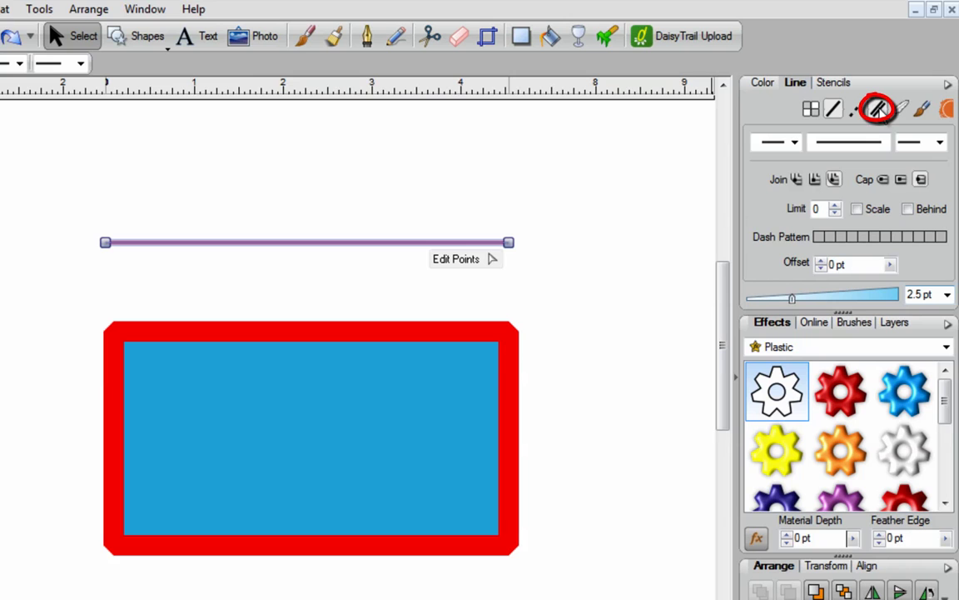
{"action": "left_click", "coordinate": [879, 112]}
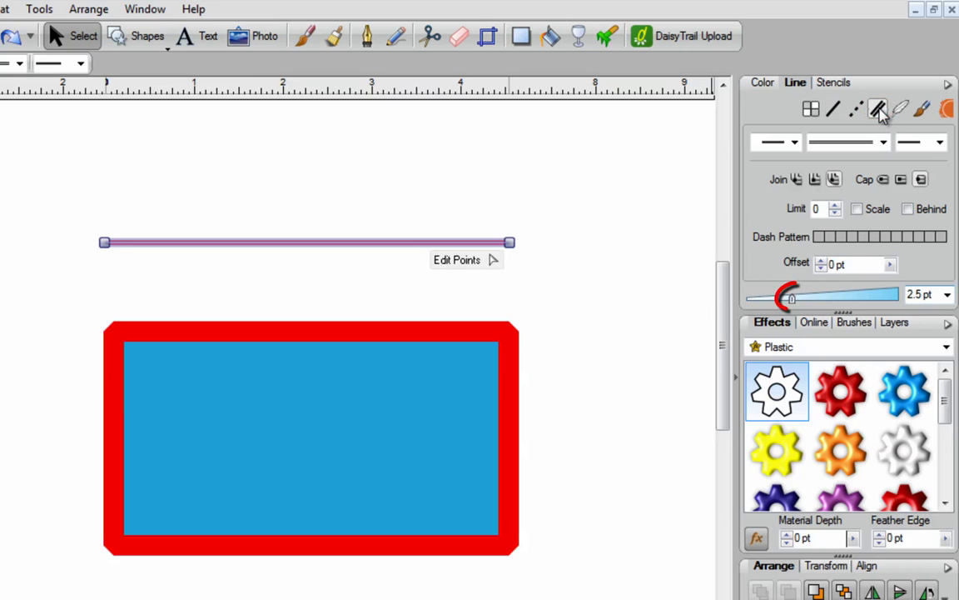
{"action": "left_click_drag", "start_coordinate": [791, 298], "coordinate": [825, 299]}
{"action": "left_click", "coordinate": [590, 325]}
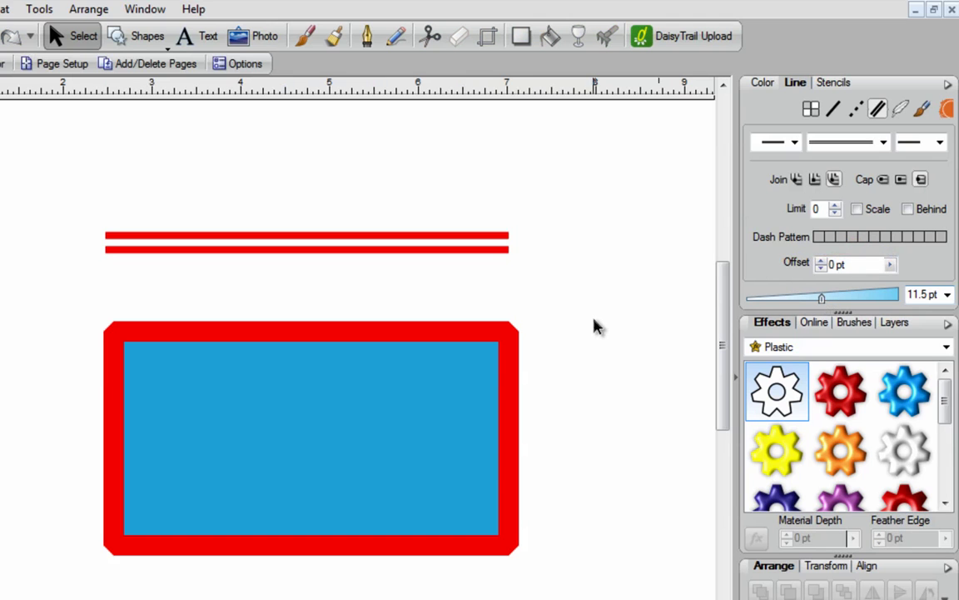
Switch the rectangle's 16.5 pt red outline to the double-line style and tick Scale.
{"action": "left_click", "coordinate": [511, 350]}
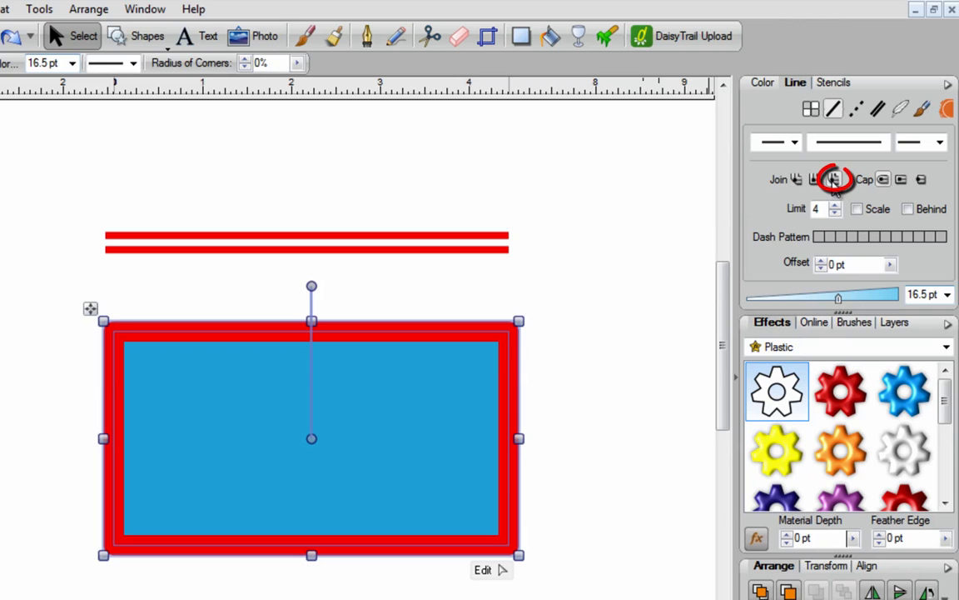
{"action": "left_click", "coordinate": [878, 109]}
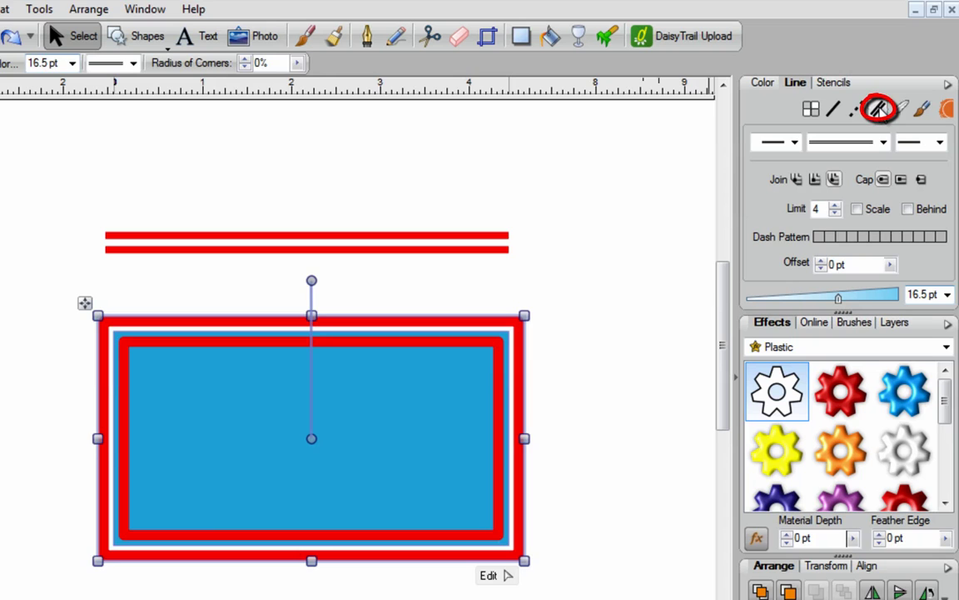
{"action": "left_click", "coordinate": [648, 354]}
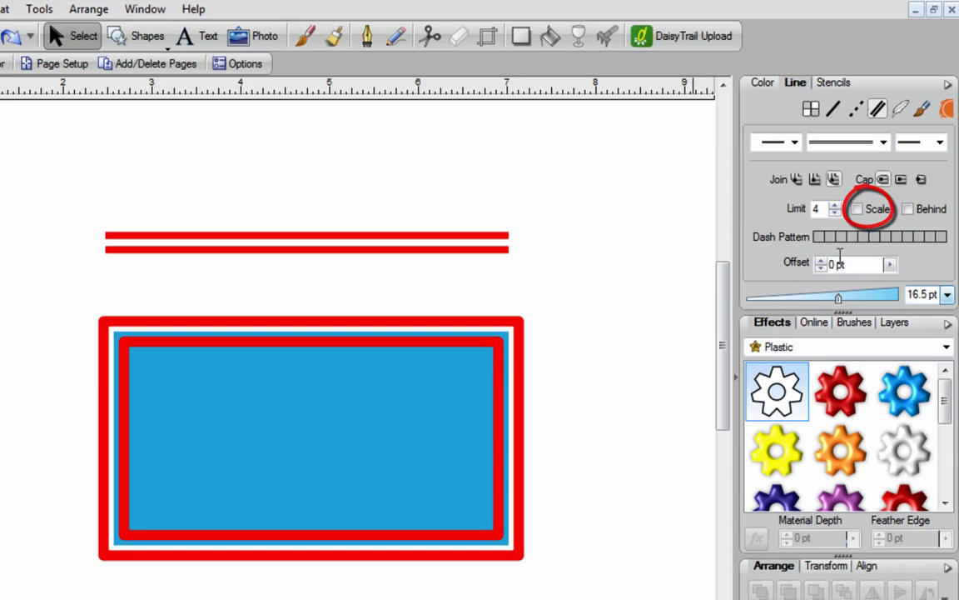
{"action": "left_click", "coordinate": [857, 209]}
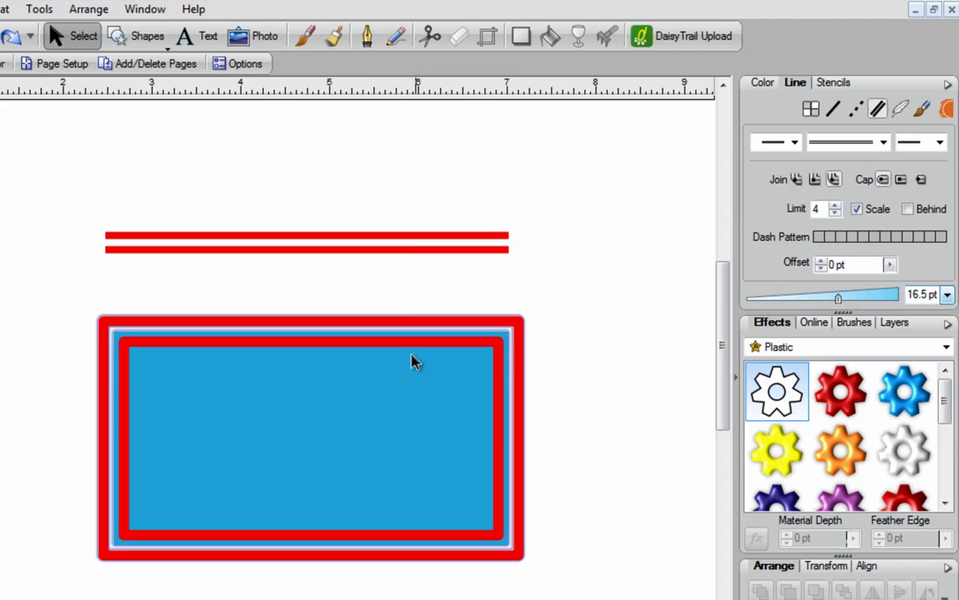
Change the double red line to the calligraphy line style.
{"action": "left_click", "coordinate": [406, 246]}
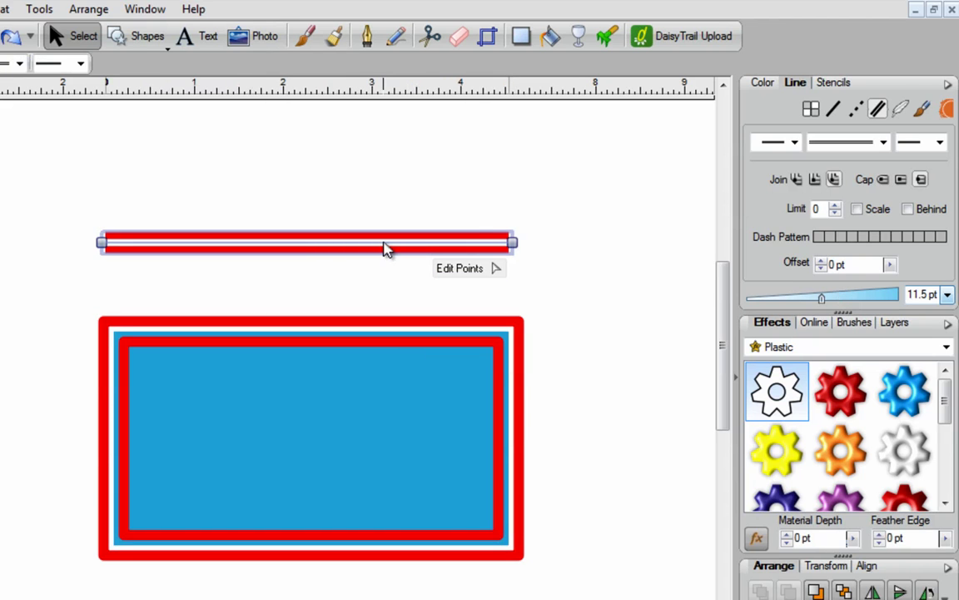
{"action": "left_click", "coordinate": [902, 110]}
{"action": "left_click", "coordinate": [585, 277]}
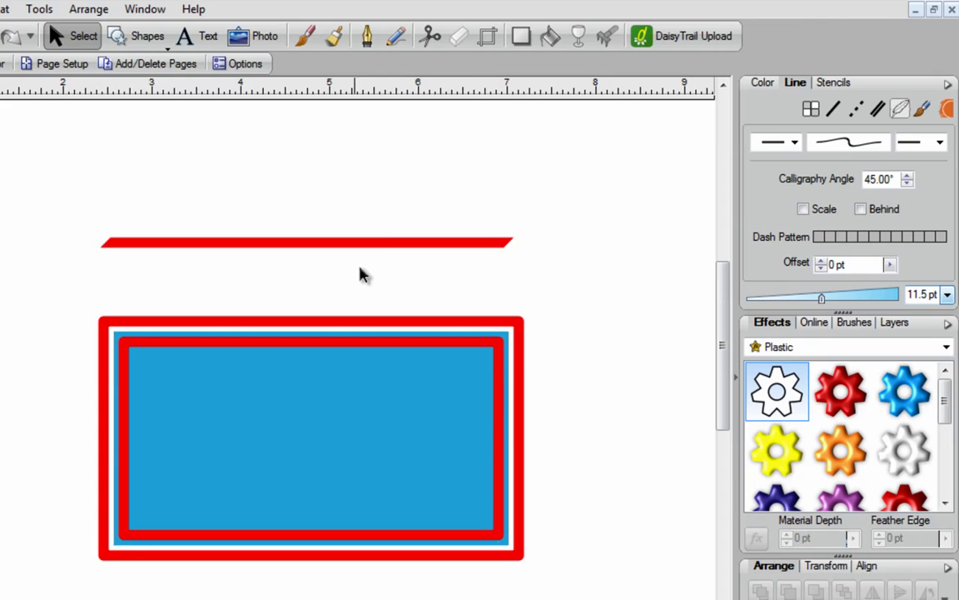
Edit the line's points and drag its segment upward into an arch.
{"action": "left_click", "coordinate": [388, 243]}
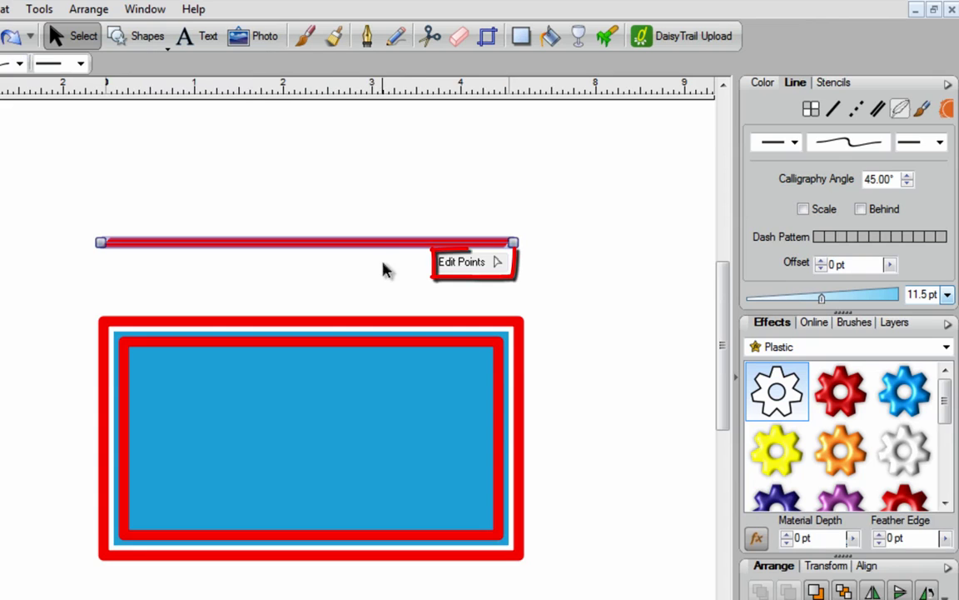
{"action": "left_click", "coordinate": [462, 264]}
{"action": "mouse_move", "coordinate": [345, 243]}
{"action": "left_mouse_down"}
{"action": "mouse_move", "coordinate": [342, 146]}
{"action": "mouse_move", "coordinate": [347, 153]}
{"action": "left_mouse_up"}
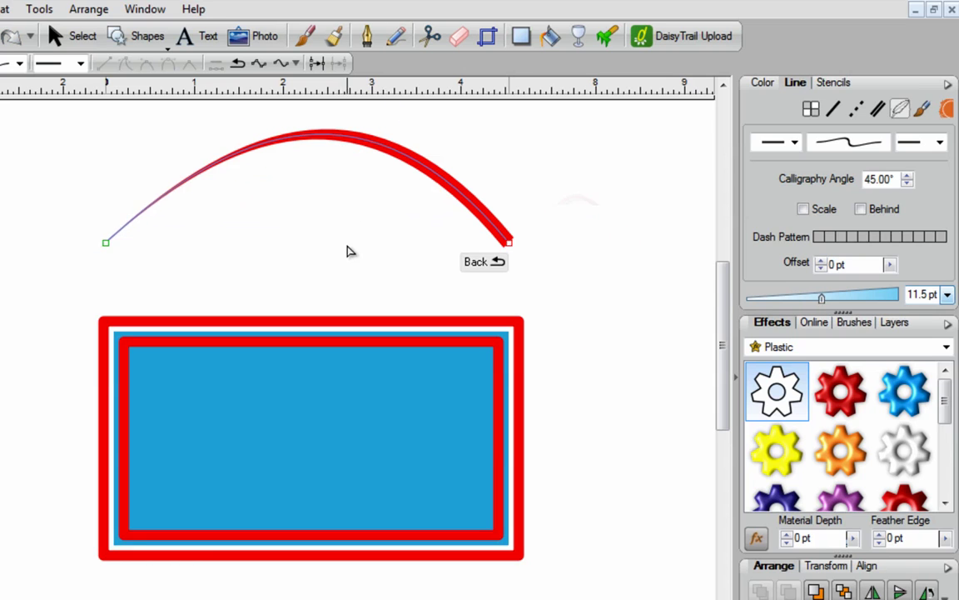
{"action": "left_click", "coordinate": [339, 262]}
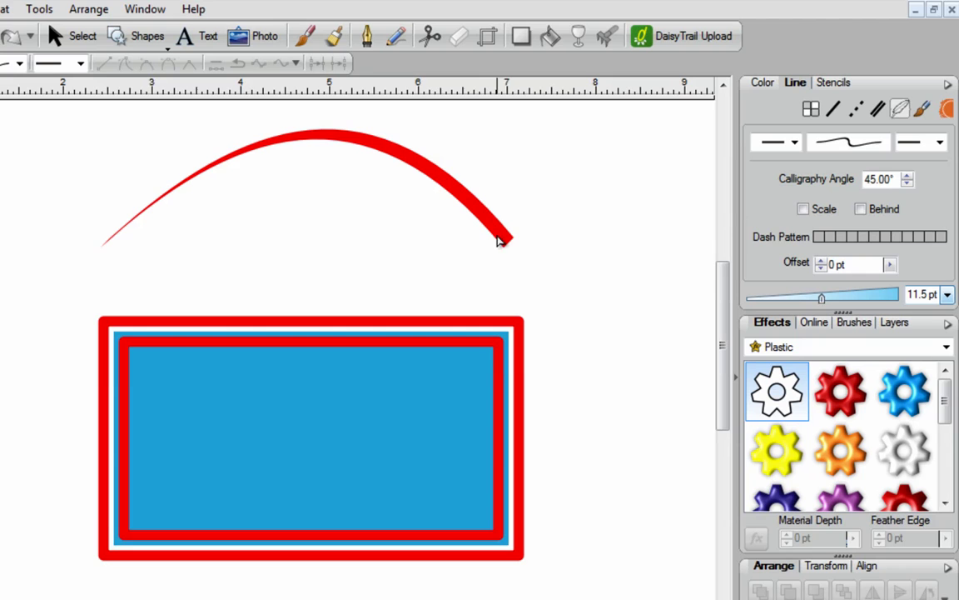
Switch the arch to a brush line and apply the Carpet edge brush at about 23 pt width.
{"action": "left_click_drag", "start_coordinate": [500, 240], "coordinate": [502, 236]}
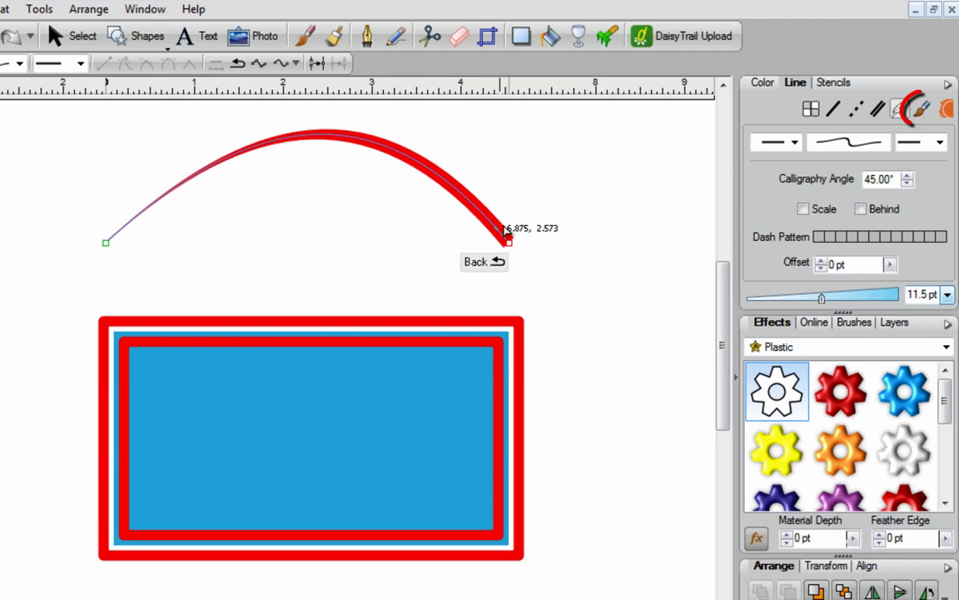
{"action": "left_click", "coordinate": [922, 109]}
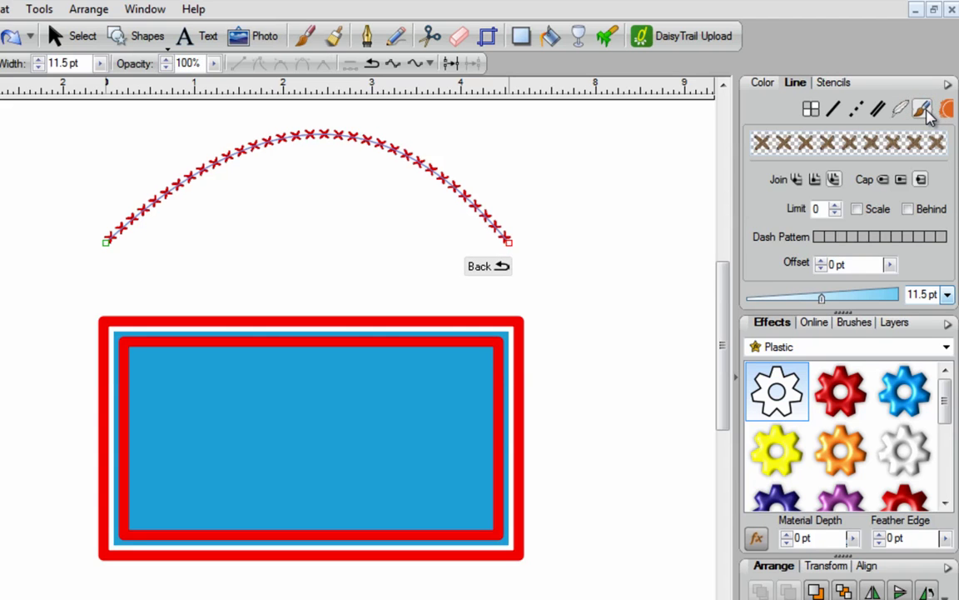
{"action": "left_click", "coordinate": [853, 322]}
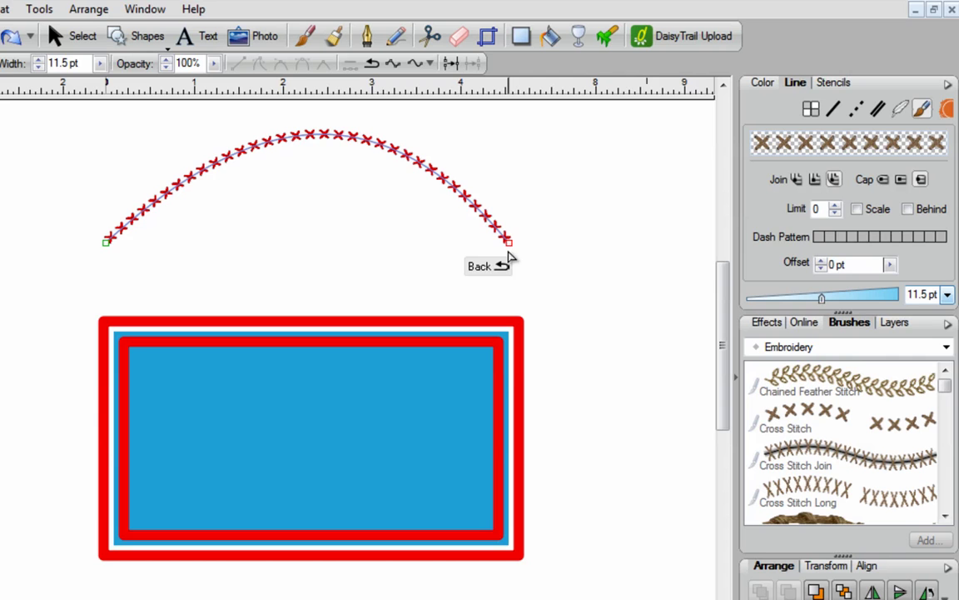
{"action": "mouse_move", "coordinate": [821, 298]}
{"action": "left_mouse_down"}
{"action": "mouse_move", "coordinate": [869, 300]}
{"action": "mouse_move", "coordinate": [831, 301]}
{"action": "left_mouse_up"}
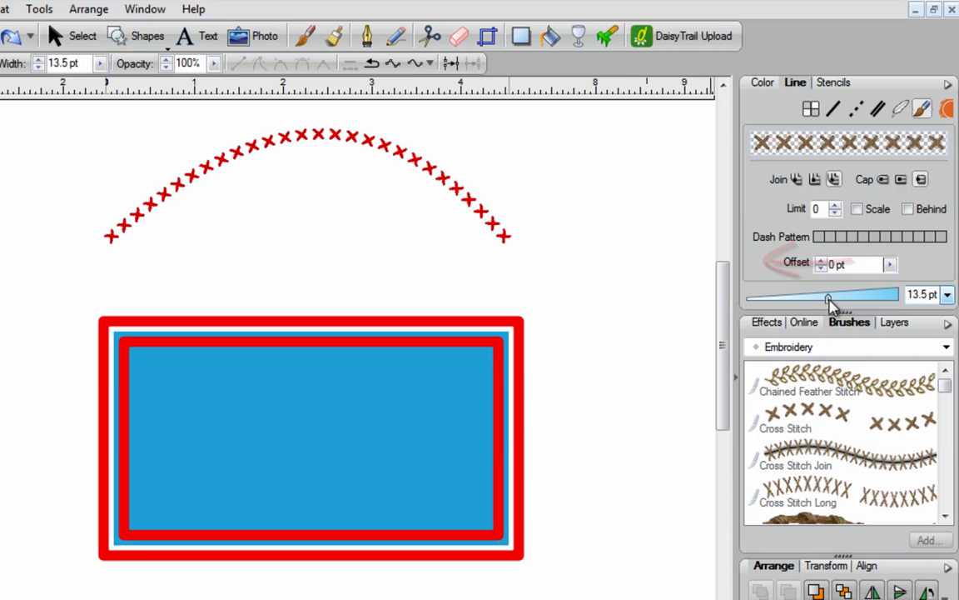
{"action": "left_click", "coordinate": [947, 110]}
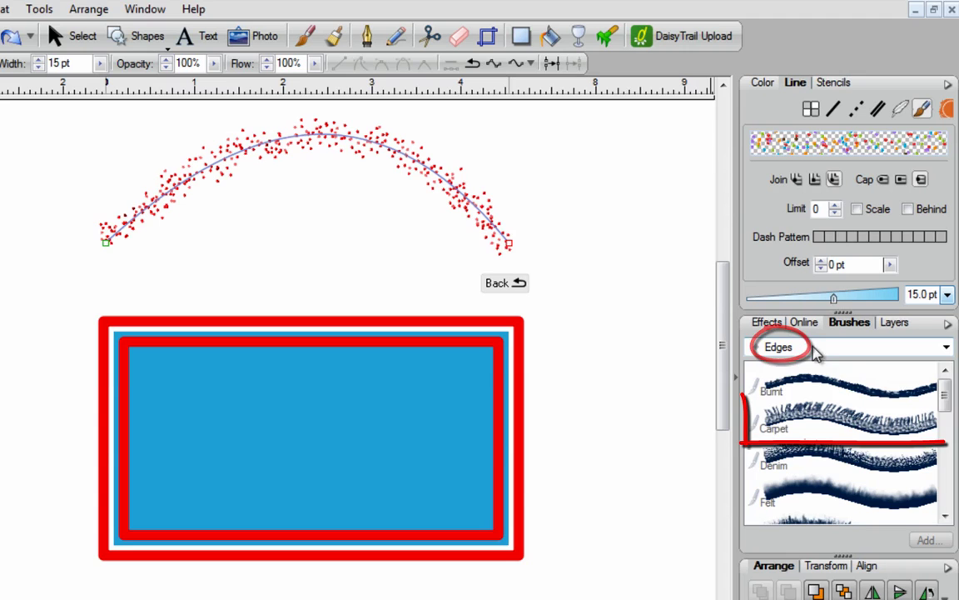
{"action": "left_click", "coordinate": [812, 425]}
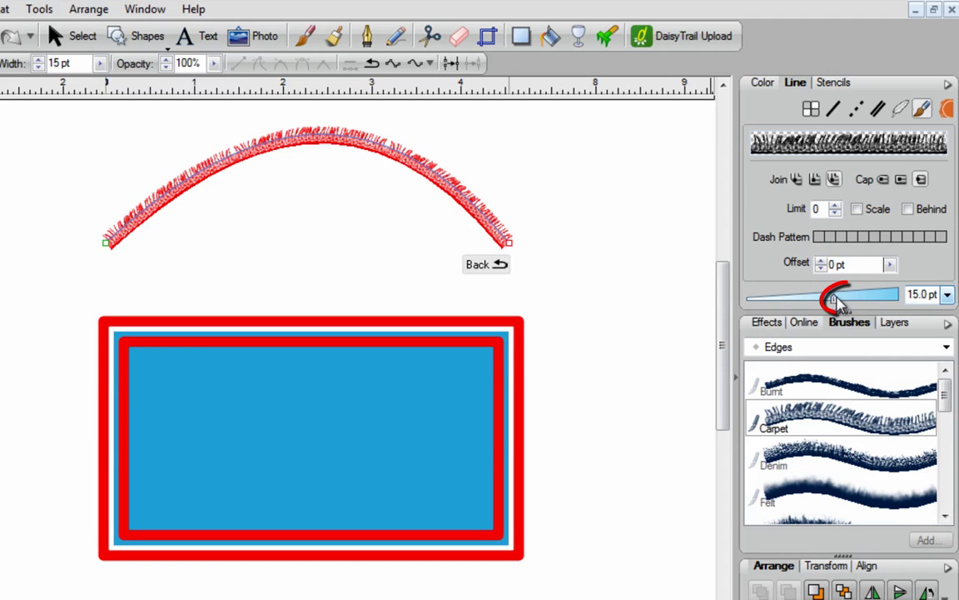
{"action": "left_click_drag", "start_coordinate": [836, 298], "coordinate": [862, 298]}
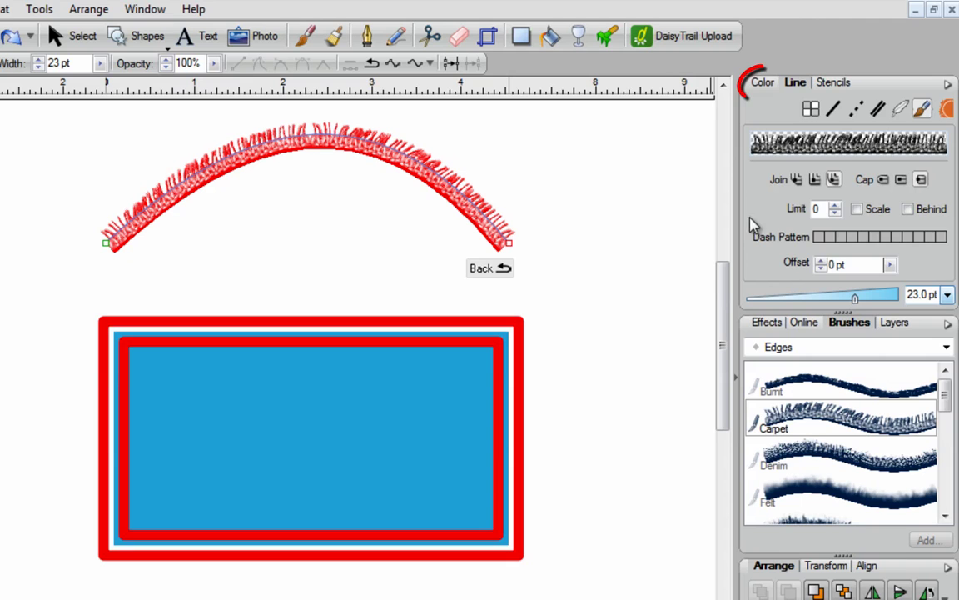
Set the arch's line colour to the blue palette swatch.
{"action": "left_click", "coordinate": [765, 84]}
{"action": "left_click", "coordinate": [758, 109]}
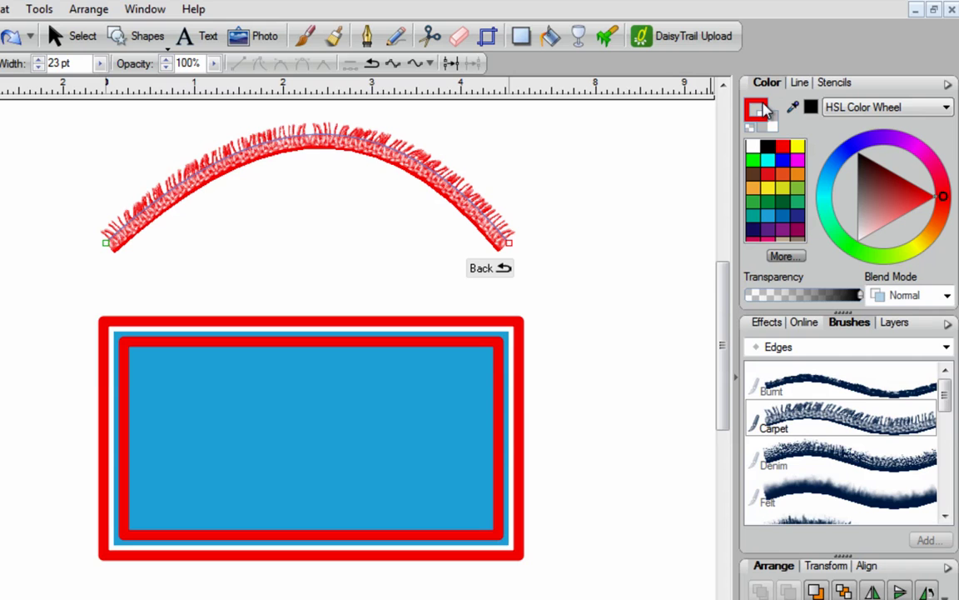
{"action": "left_click", "coordinate": [783, 159]}
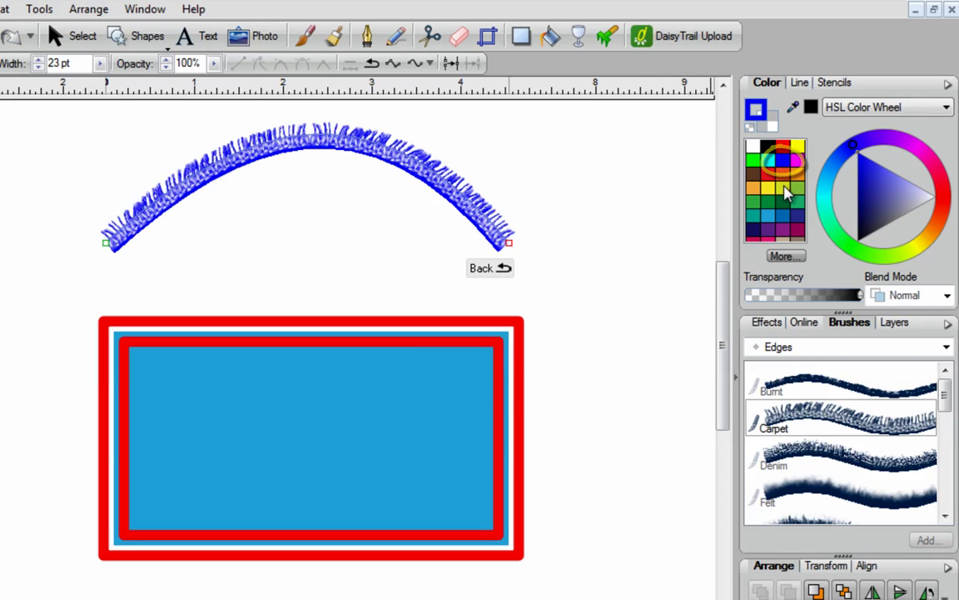
{"action": "left_click", "coordinate": [799, 83]}
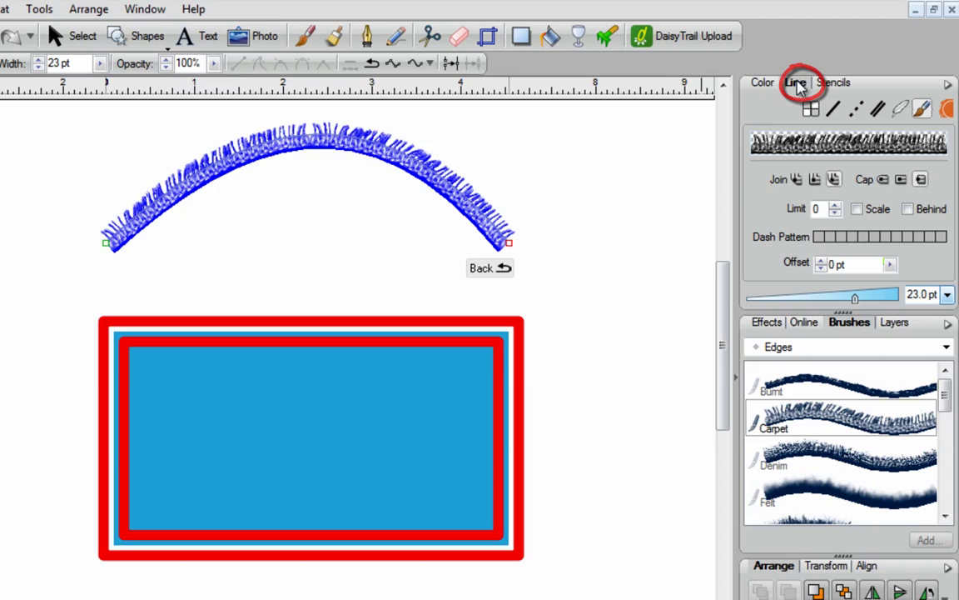